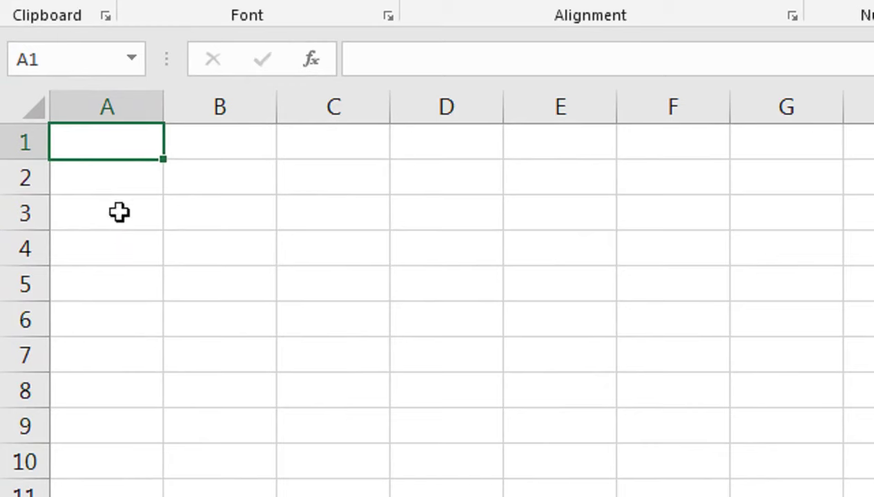
Step: Enter the label Date in A2 and start the Journey heading in B2
click(45, 185)
click(209, 179)
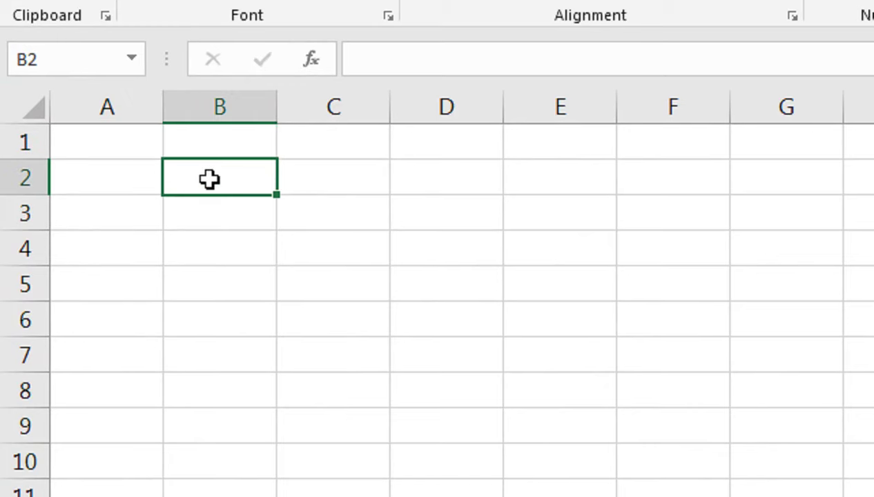
key(Left)
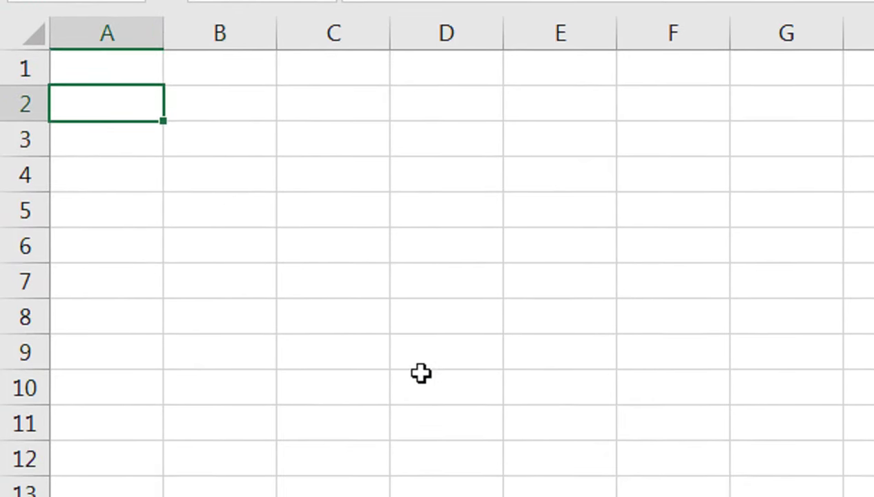
text(Date)
key(Tab)
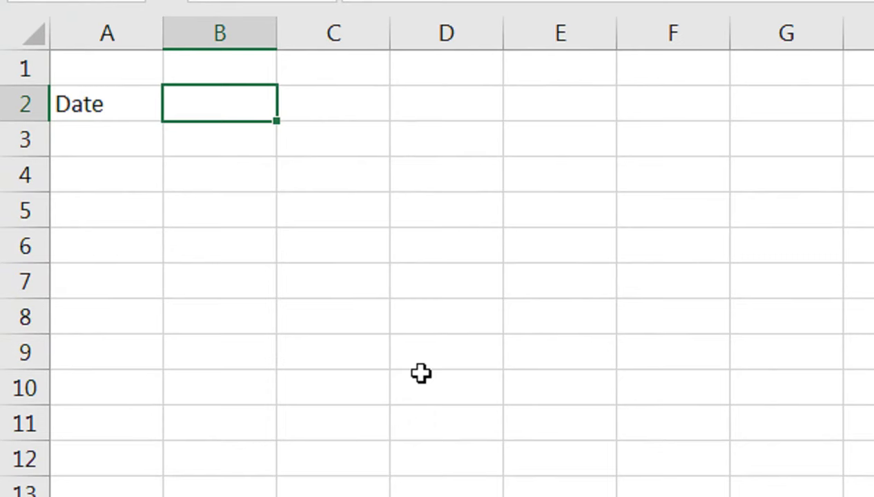
key(shift+Right)
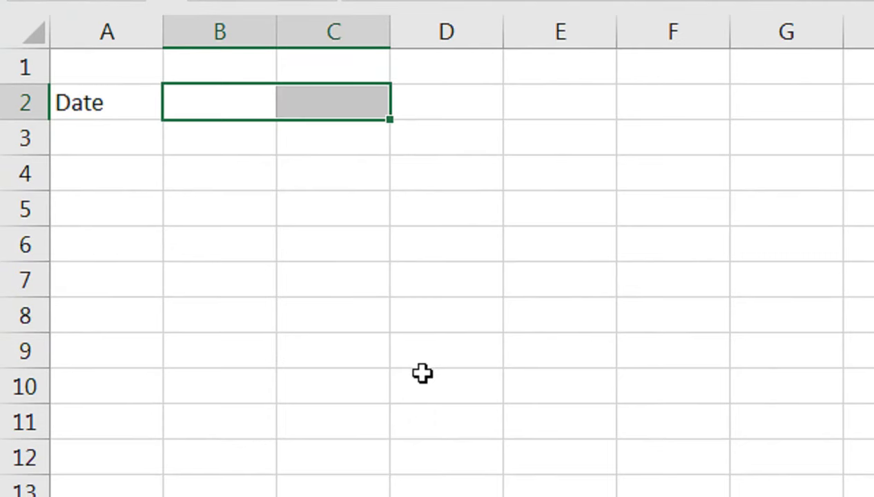
text(Joureny)
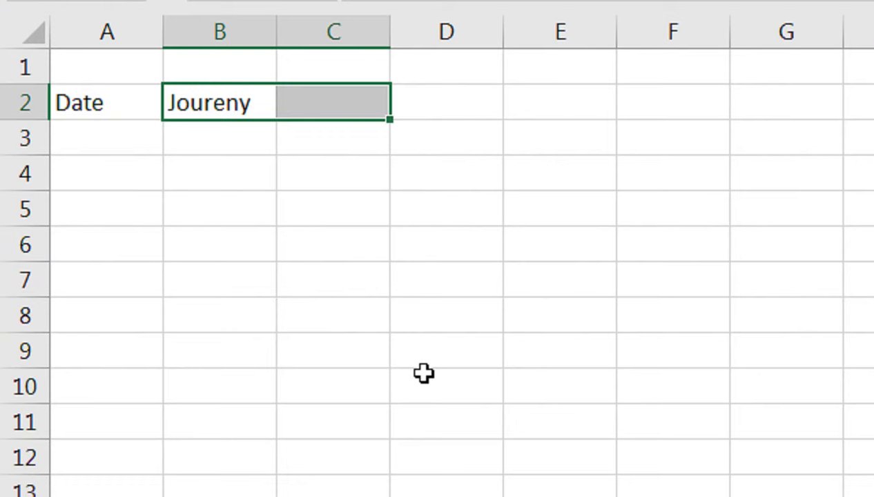
key(Tab)
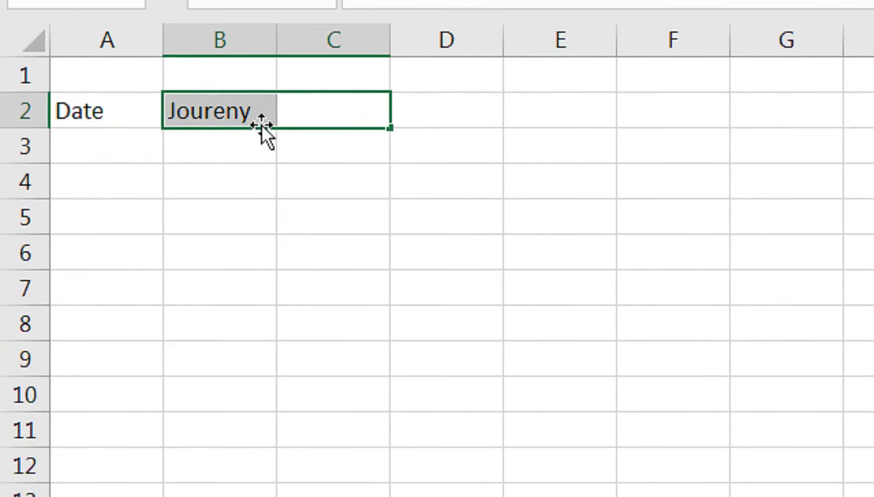
Step: Fix the misspelled ending so B2 reads Journey
key(Tab)
key(Up)
double_click(261, 125)
key(BackSpace)
key(BackSpace)
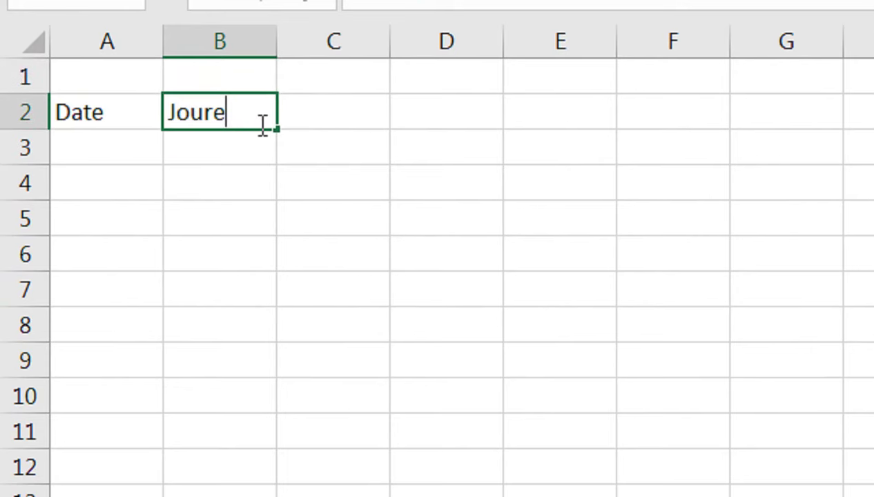
text(ey)
key(Return)
Step: Merge and centre the Journey heading across B2:C2
click(261, 125)
key(shift+Right)
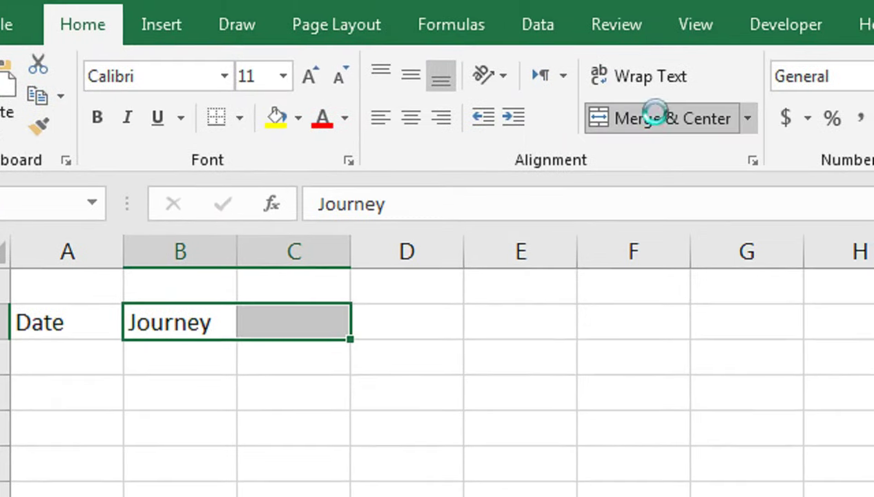
click(690, 118)
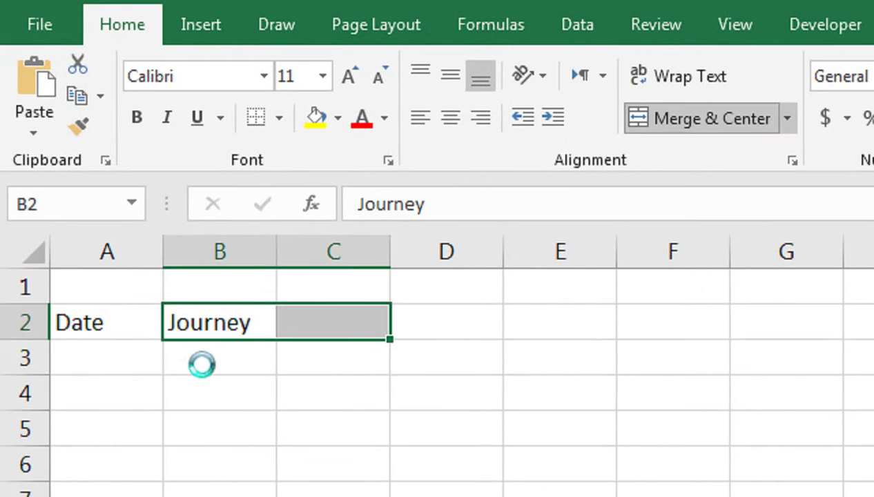
Step: Enter the subheadings From in B3 and To in C3
click(215, 357)
text(Fro)
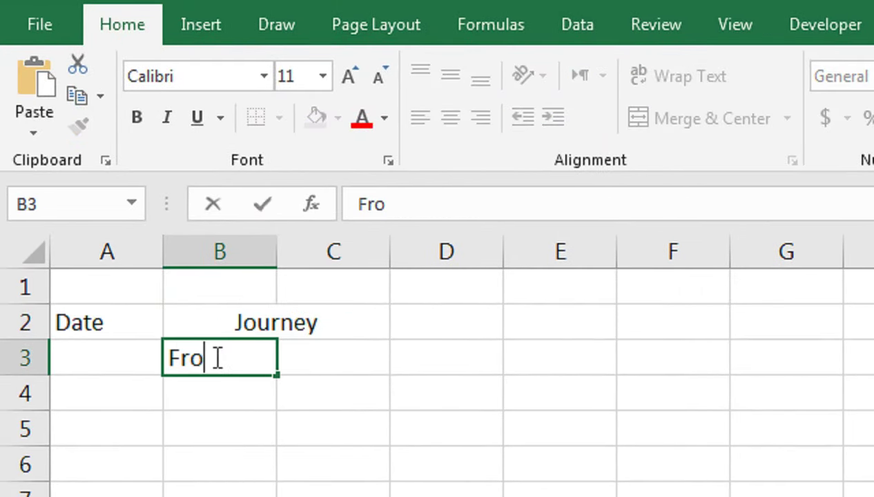
text(mtO)
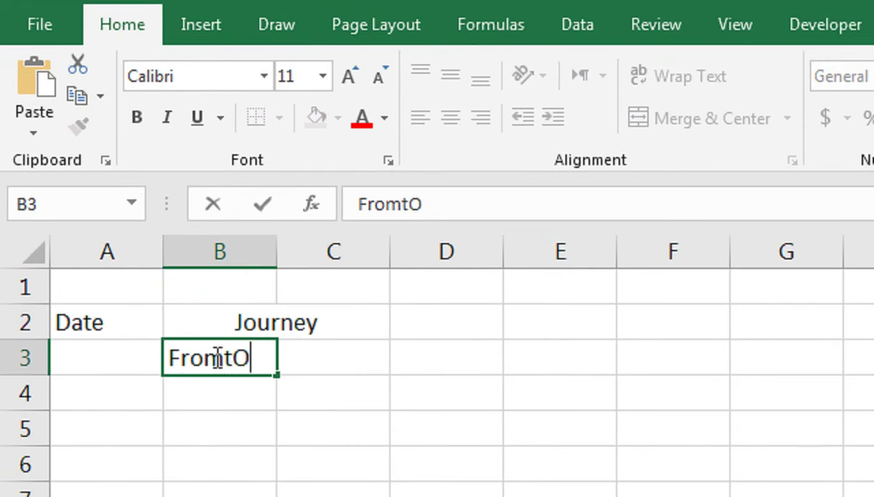
key(BackSpace)
key(BackSpace)
text(To=)
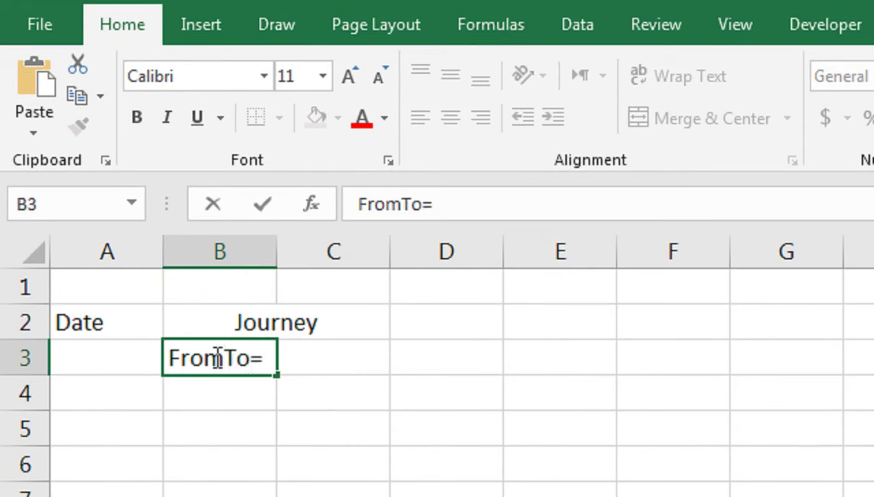
key(BackSpace)
key(BackSpace)
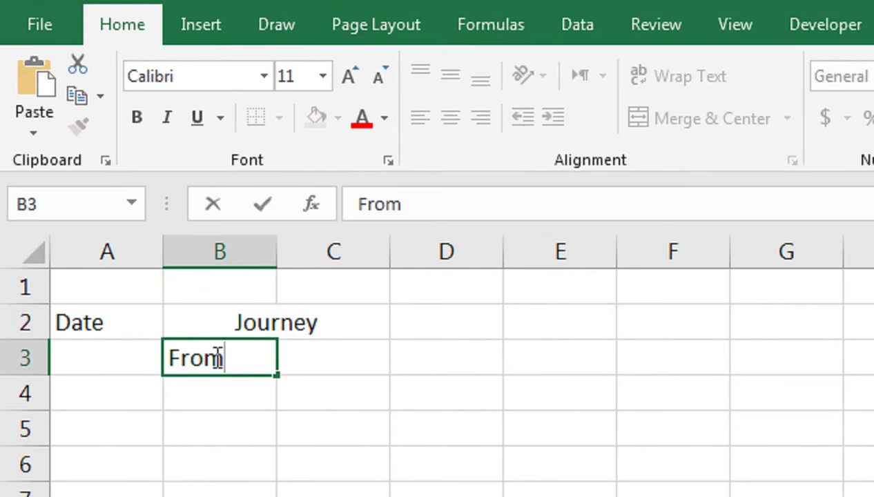
key(Tab)
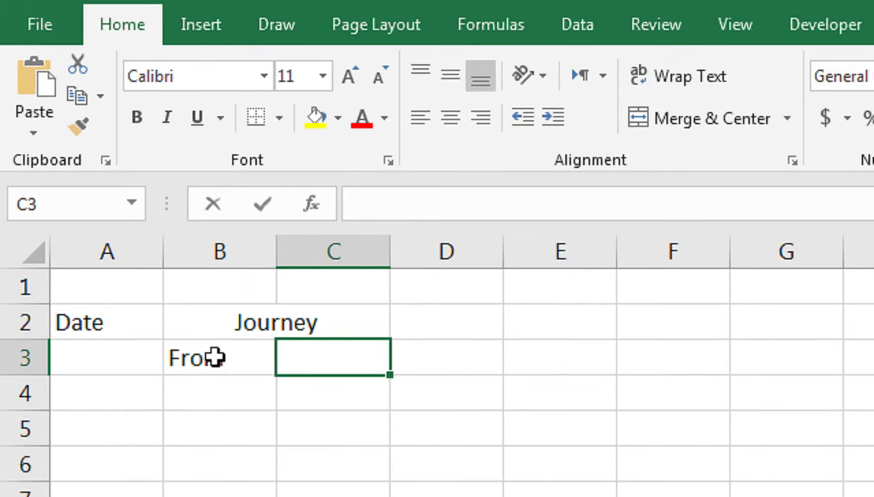
text(t)
key(BackSpace)
text(o)
key(Return)
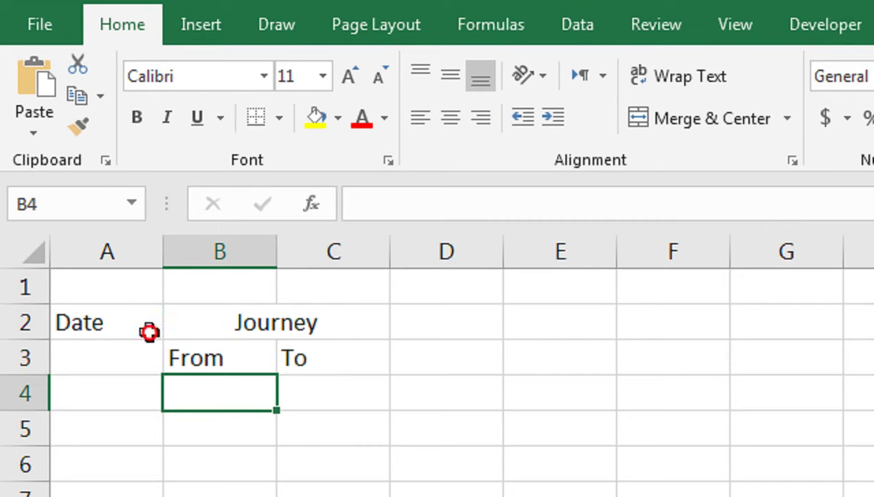
Step: Merge Date over A2:A3, make row 3 taller and widen column C
drag(148, 332, 141, 347)
click(711, 118)
drag(279, 336, 275, 357)
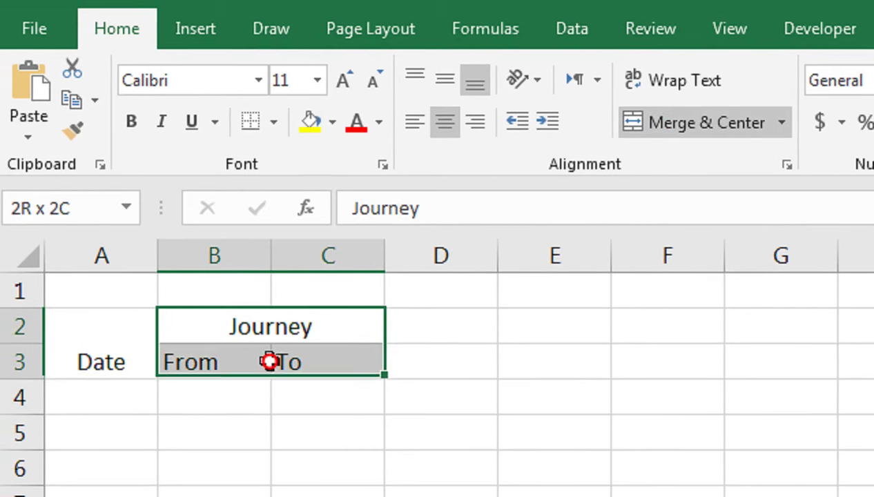
drag(20, 371, 102, 361)
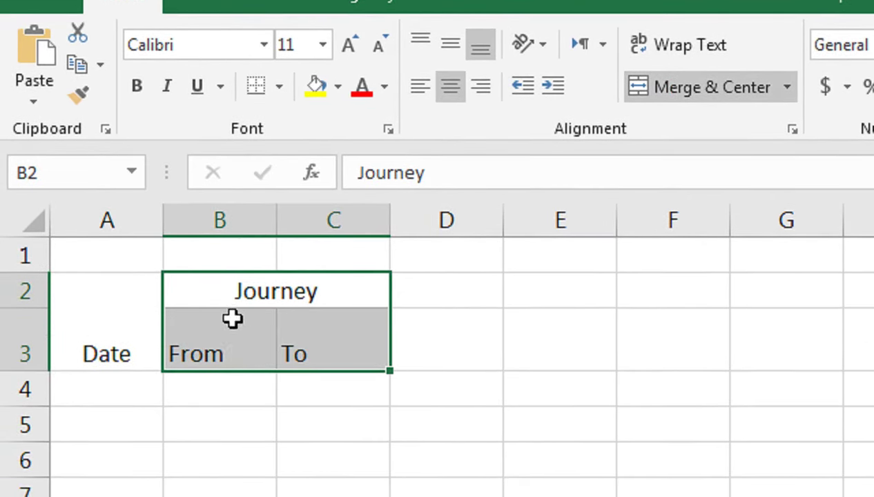
drag(391, 221, 412, 221)
Step: Insert two blank rows above the header rows
click(25, 255)
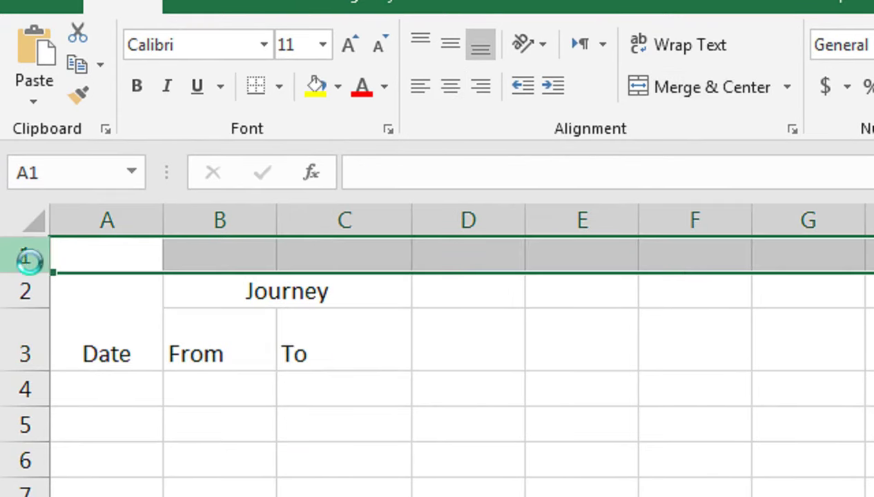
key(ctrl+plus)
key(ctrl+plus)
click(475, 373)
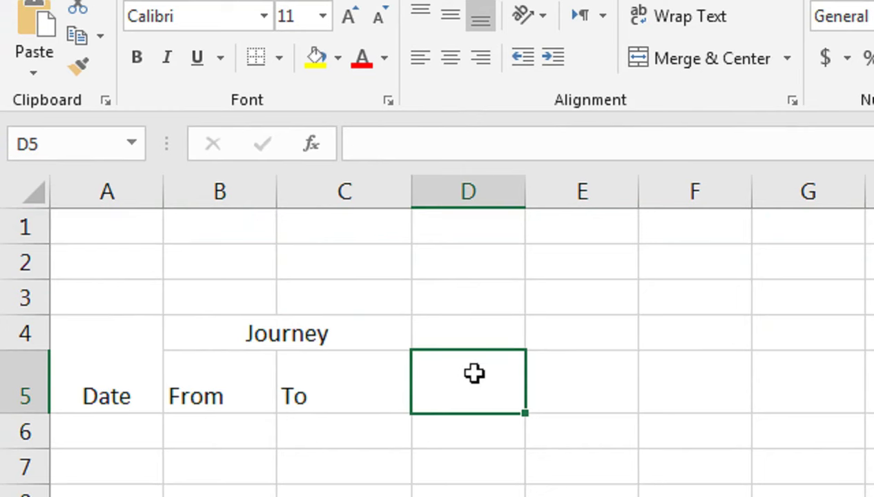
Step: Merge D4:F4 and enter the heading Odometer Reading
drag(478, 330, 646, 334)
click(666, 96)
text(Odo)
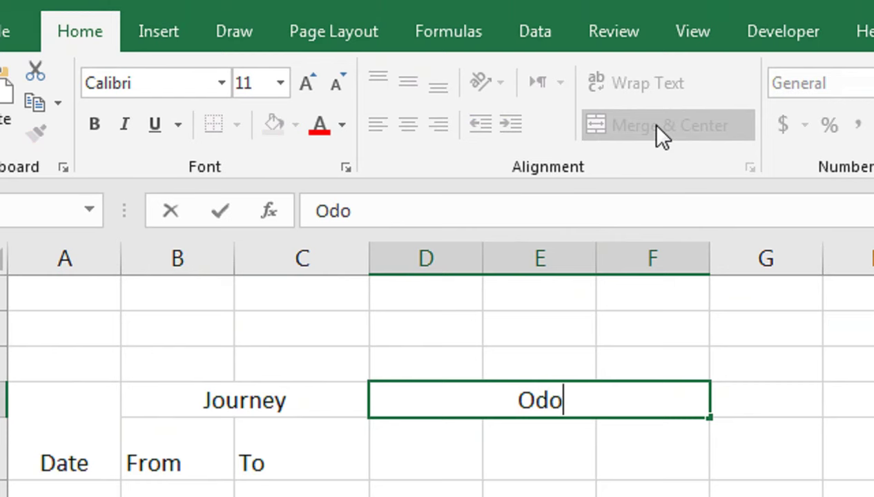
text(meter Reading)
key(Return)
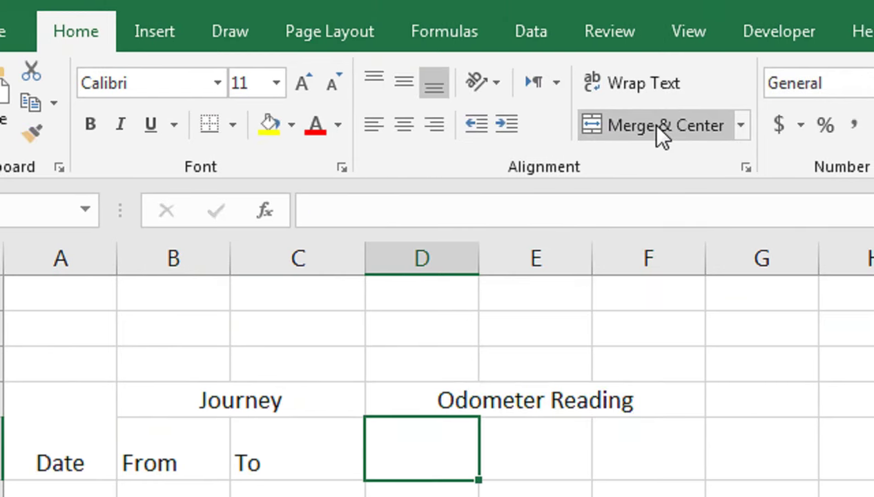
Step: Enter the subheadings Start, Finish and Dist(Km) in D5:F5
text(Star)
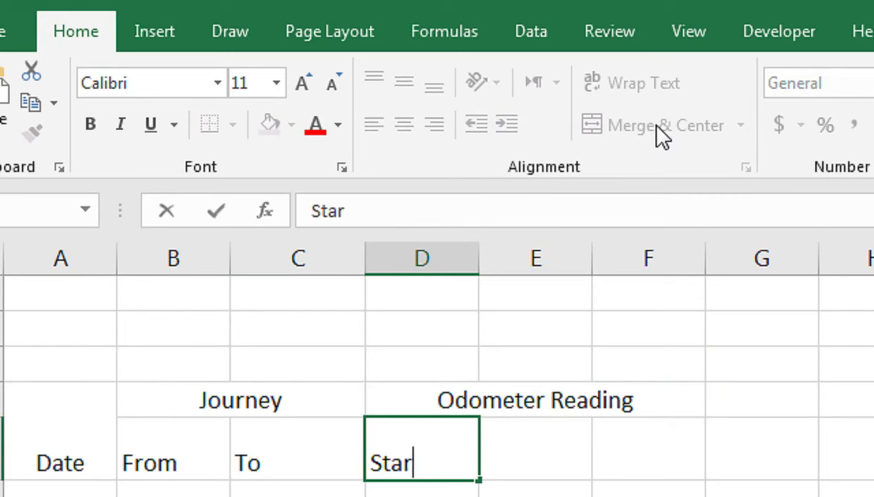
text(t)
key(Tab)
text(Finins)
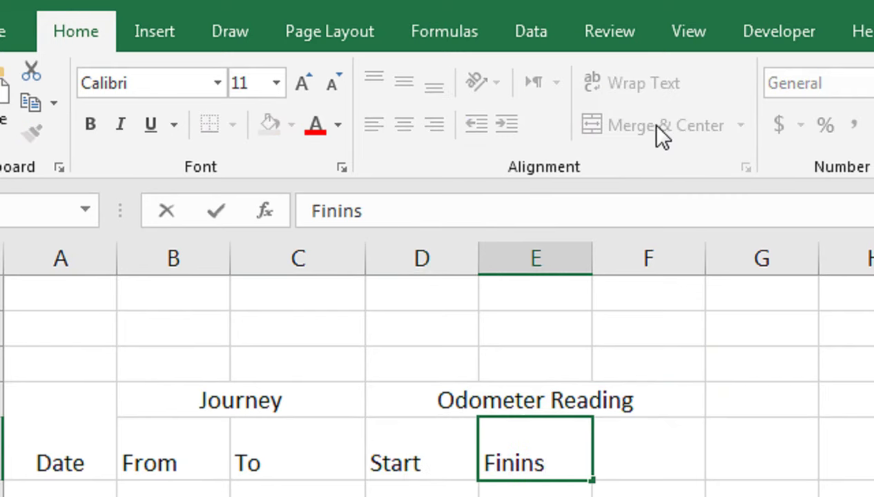
key(BackSpace)
key(BackSpace)
text(sh)
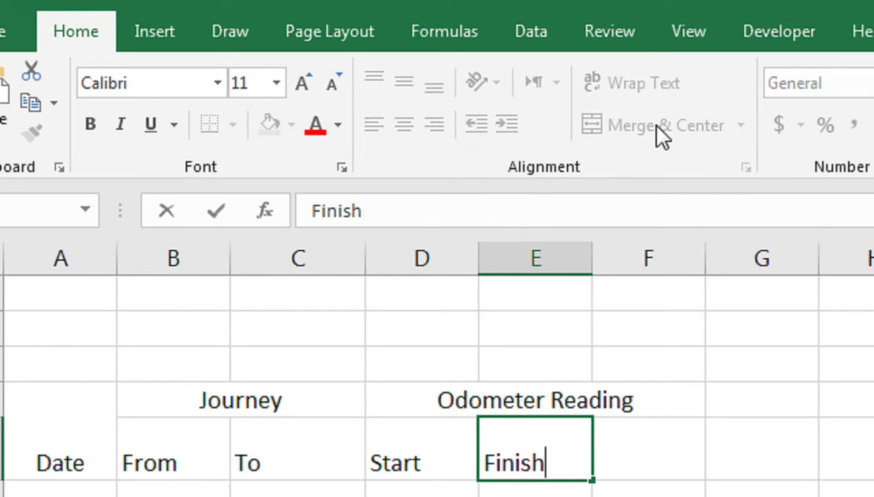
key(Tab)
text(D)
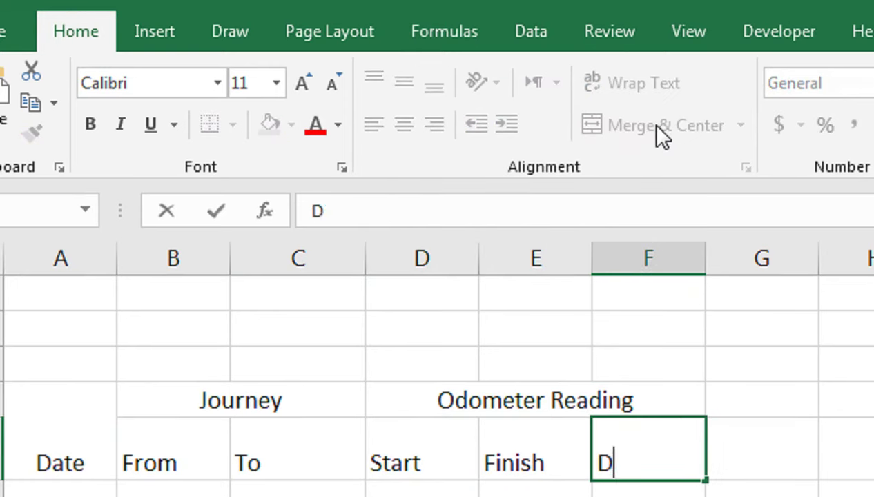
text(ist)
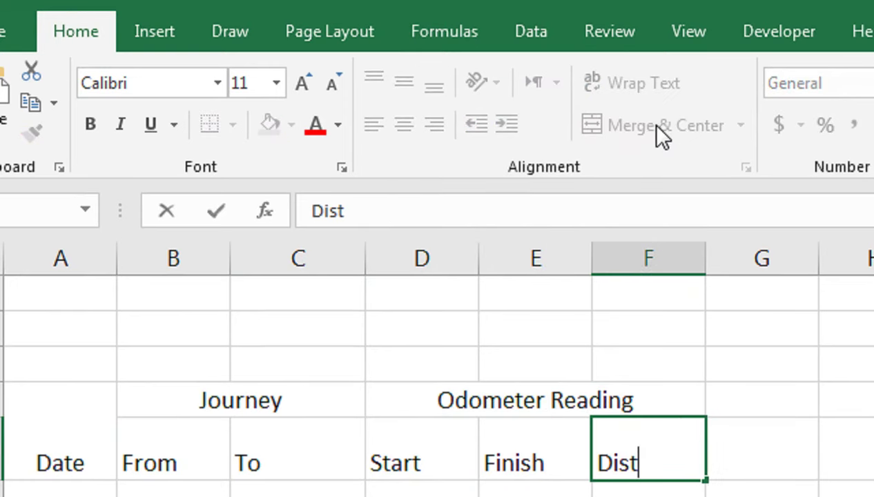
text())
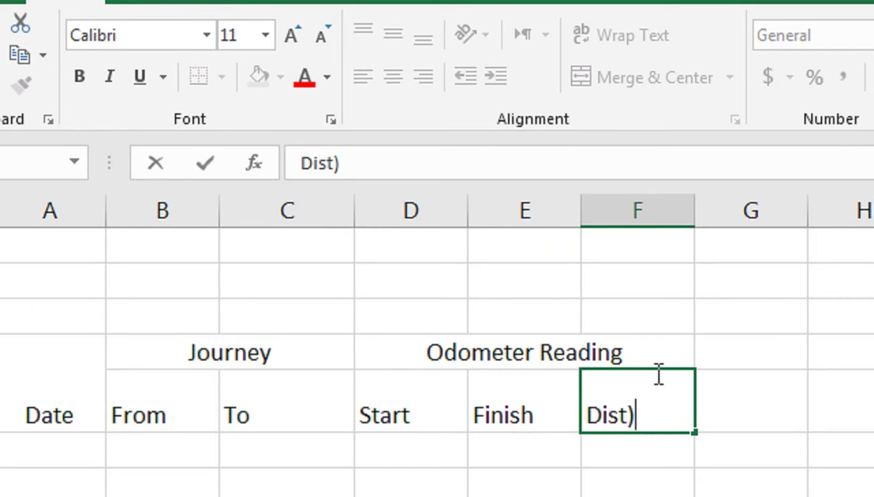
text(Km)
key(BackSpace)
key(BackSpace)
key(BackSpace)
text(Km)
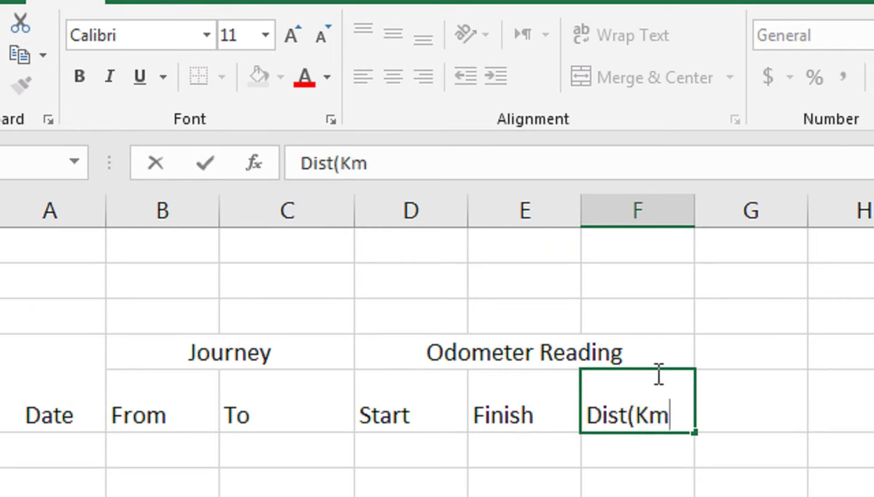
text())
key(Tab)
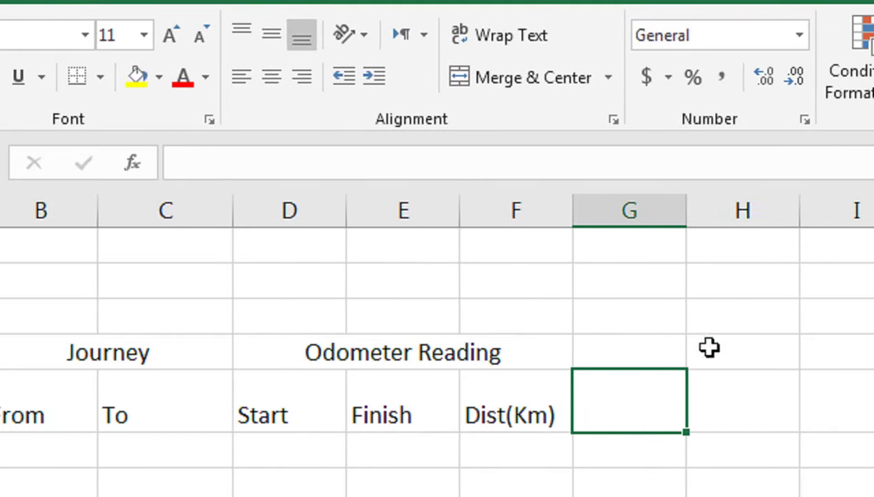
Step: Enter the G5 heading, auto-fit column G and clear a stray letter from H5
text(Reasin To Tri)
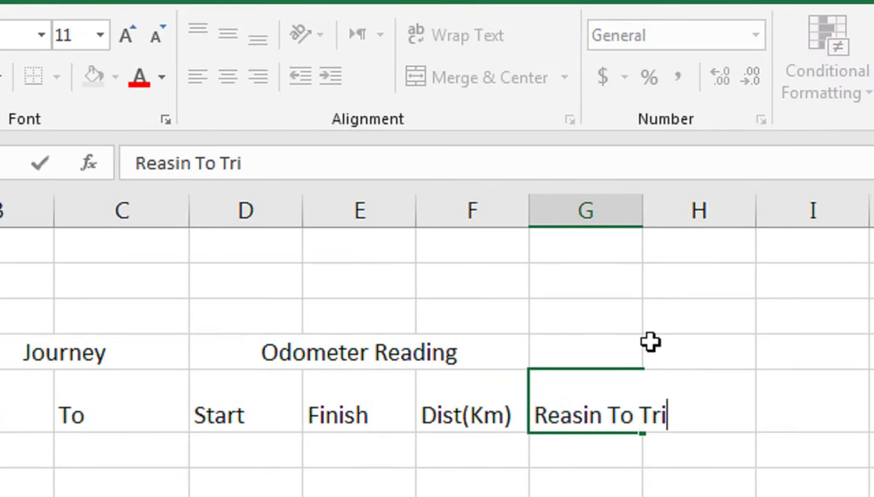
text(p)
key(Tab)
key(Left)
key(Left)
key(alt+o)
key(c)
key(a)
click(656, 373)
key(Delete)
key(Left)
Step: Correct the G5 heading so it reads Reasin For Trip
key(F2)
key(BackSpace)
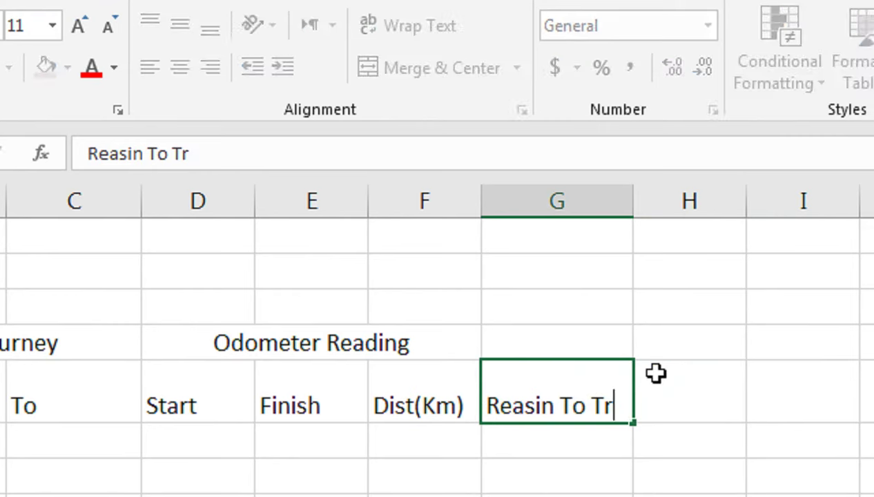
text(ip)
key(Return)
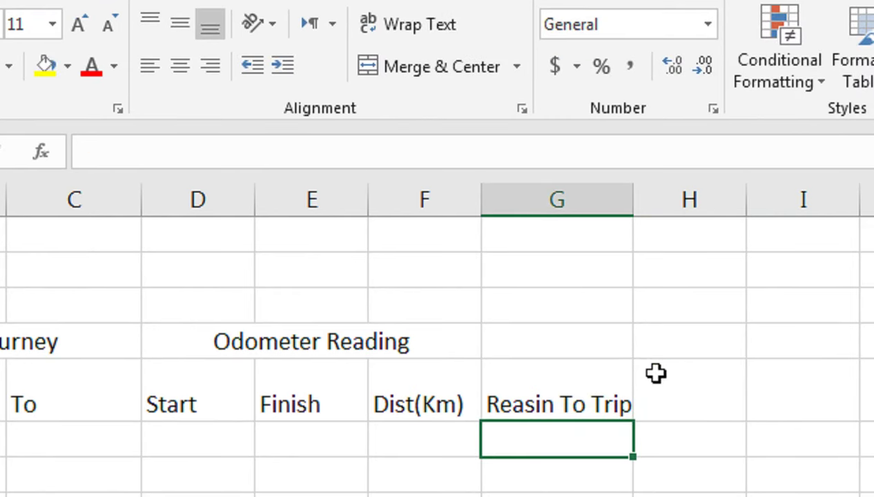
click(517, 384)
double_click(594, 377)
key(BackSpace)
key(BackSpace)
text(For)
key(Tab)
Step: Auto-fit column G to the Reasin For Trip heading
click(587, 362)
key(alt+o)
key(c)
key(a)
Step: Enter Drivier's Signature in H5 and auto-fit column H
key(Tab)
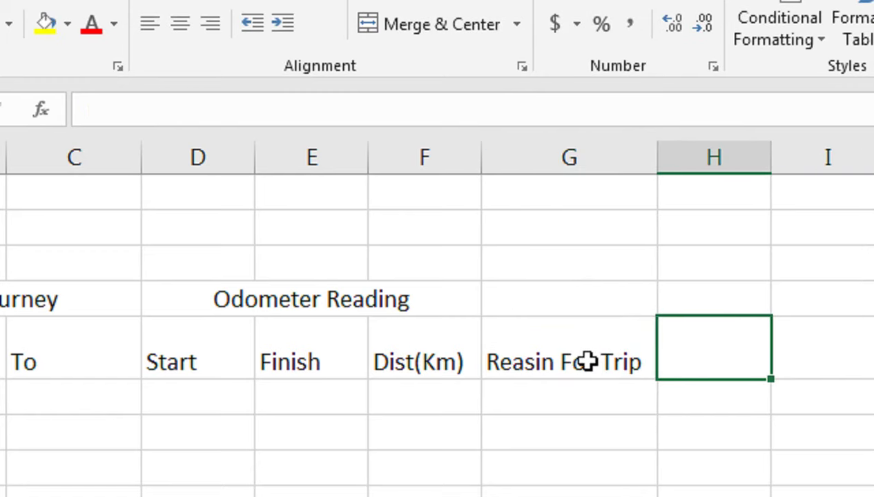
text(Drivie)
text( S)
key(BackSpace)
text('s)
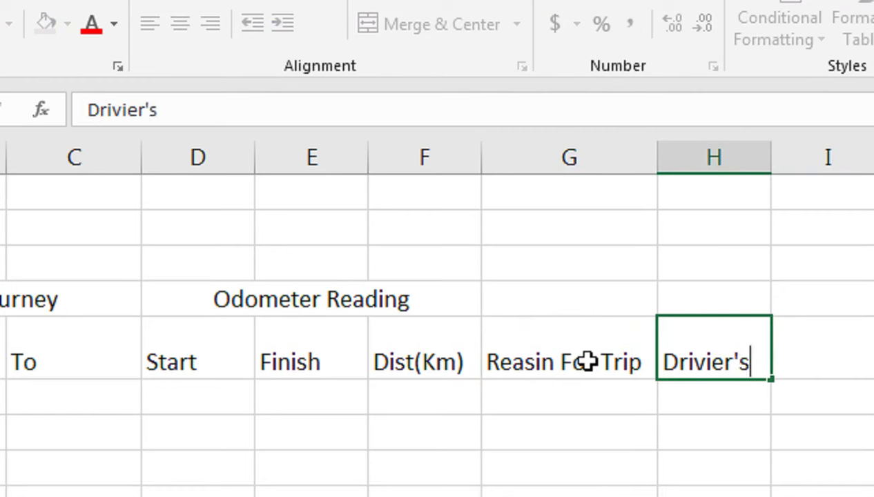
text( Signature)
key(Return)
key(Up)
key(alt+h)
key(o)
key(i)
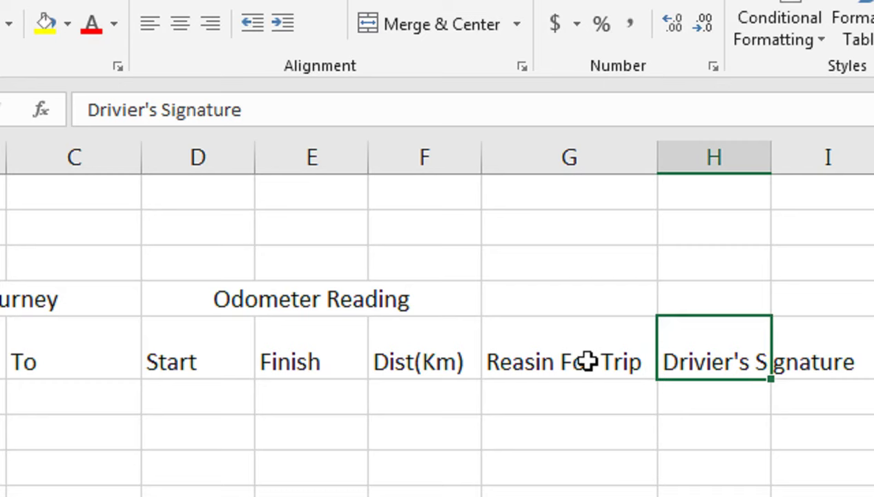
Step: Add the Number Plate heading in G4
key(Up)
key(Left)
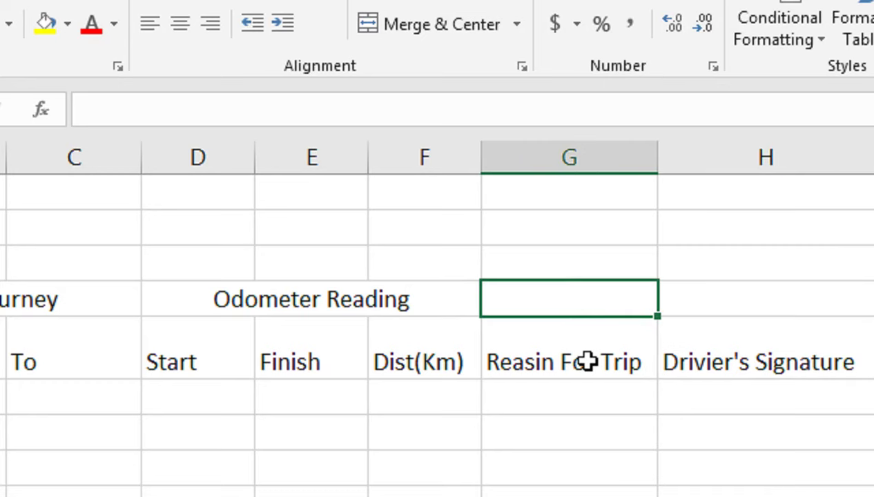
text(Number Pl)
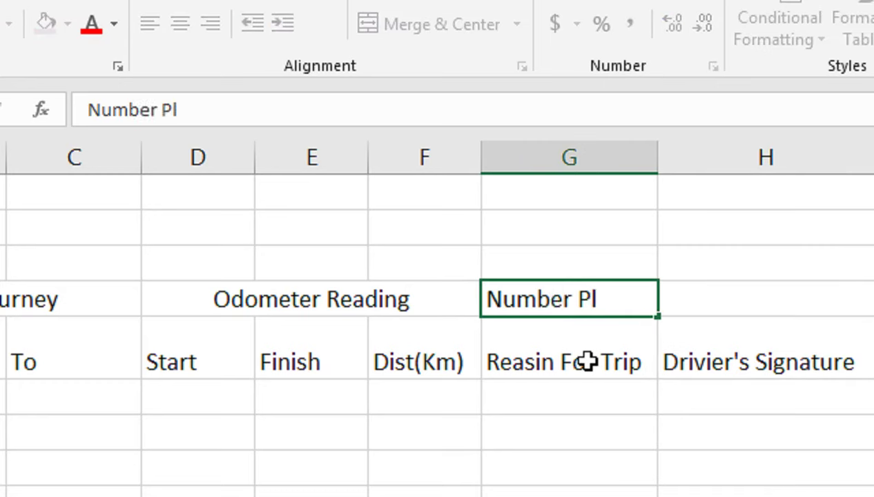
text(ate)
key(Tab)
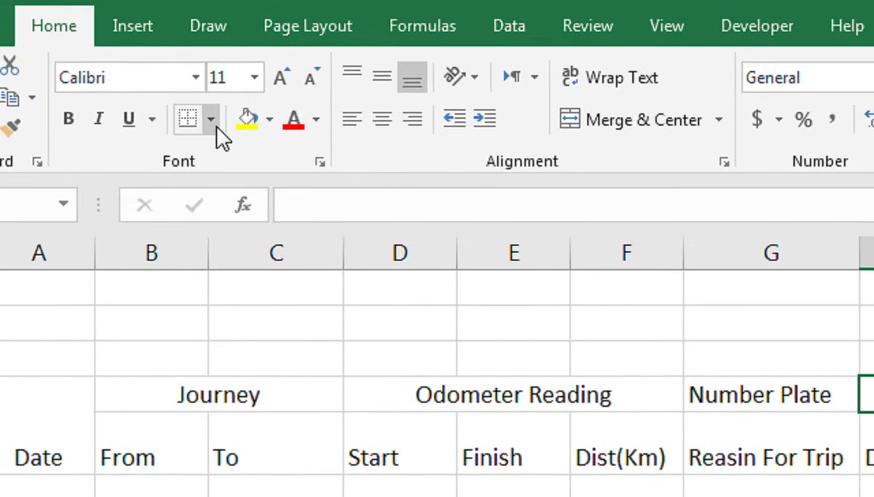
click(216, 120)
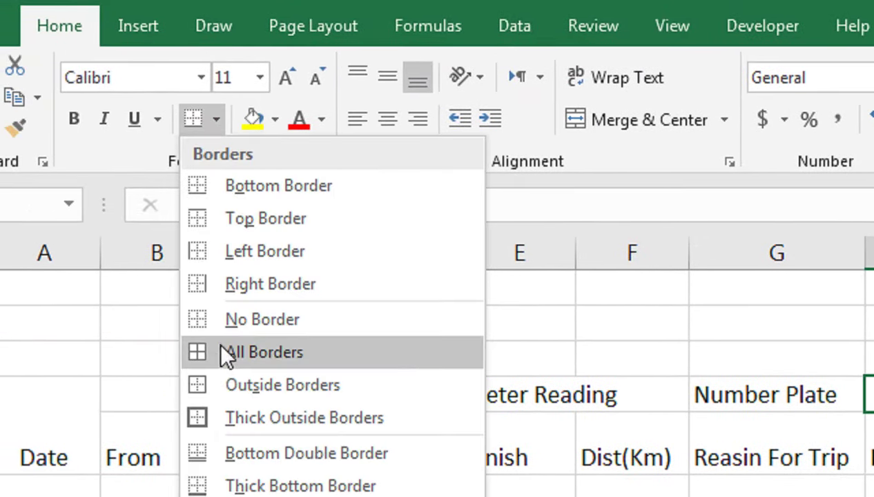
Step: Apply a border to the selection and move Number Plate up into row 3
click(248, 486)
click(552, 456)
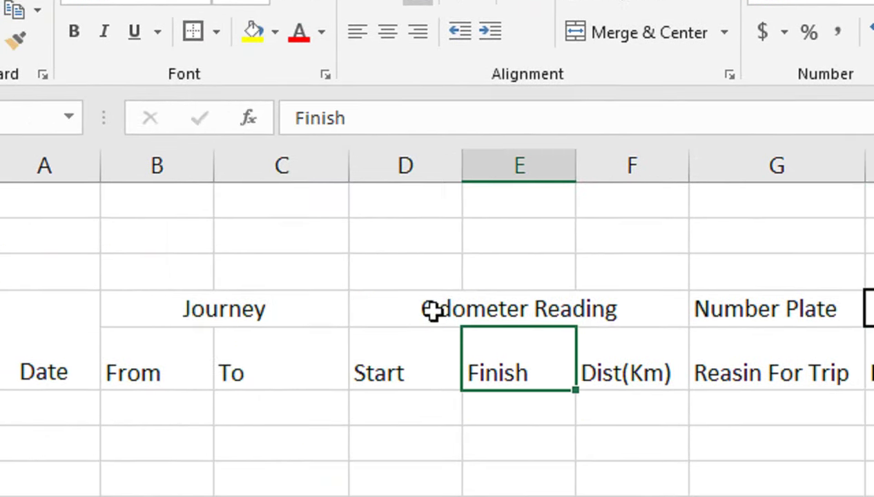
mouse_move(680, 308)
mouse_down()
mouse_move(648, 295)
mouse_move(649, 275)
mouse_up()
click(677, 308)
Step: Enter 'At start of period' in B3 and 'to' in E3
click(208, 280)
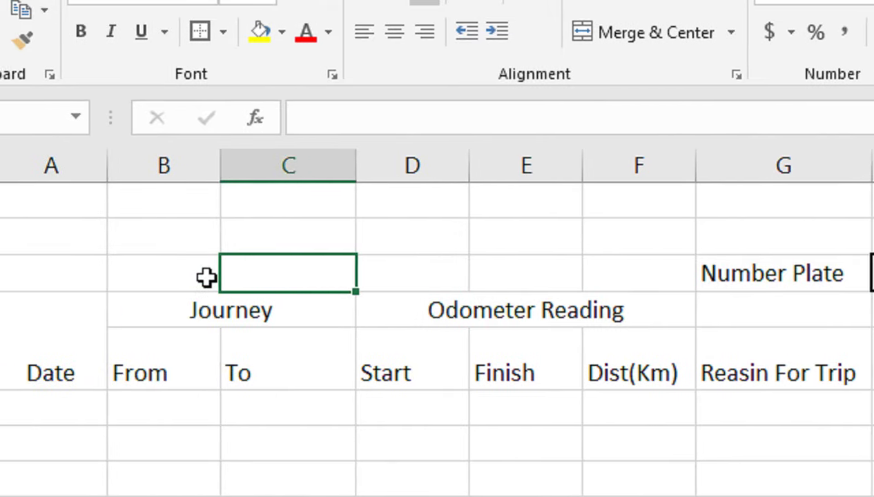
key(Left)
text(At start of)
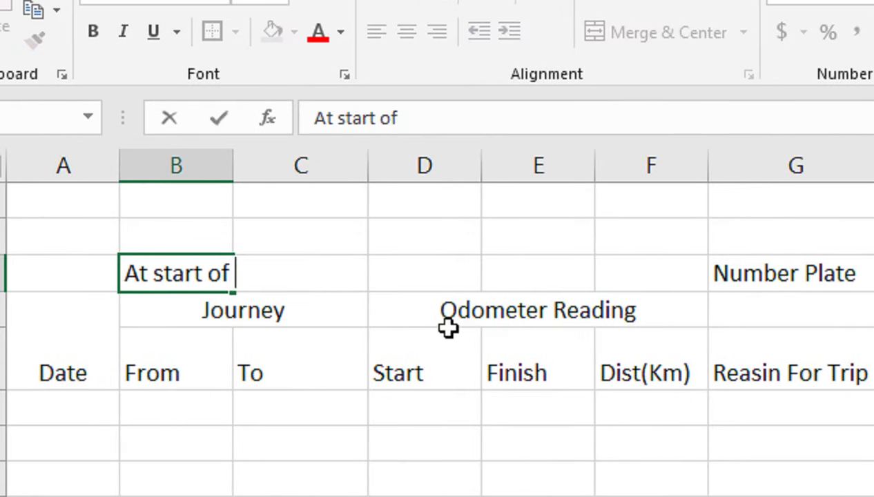
text( period)
key(Tab)
key(Tab)
key(Tab)
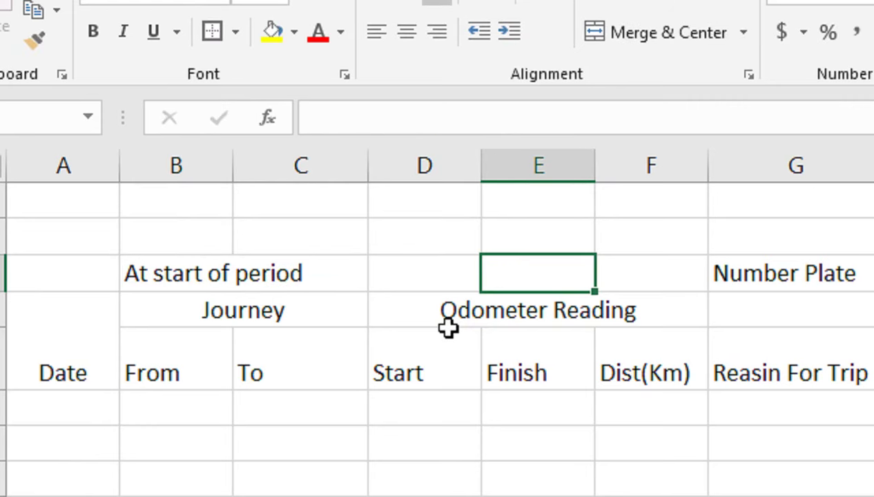
text(to)
key(ctrl+Return)
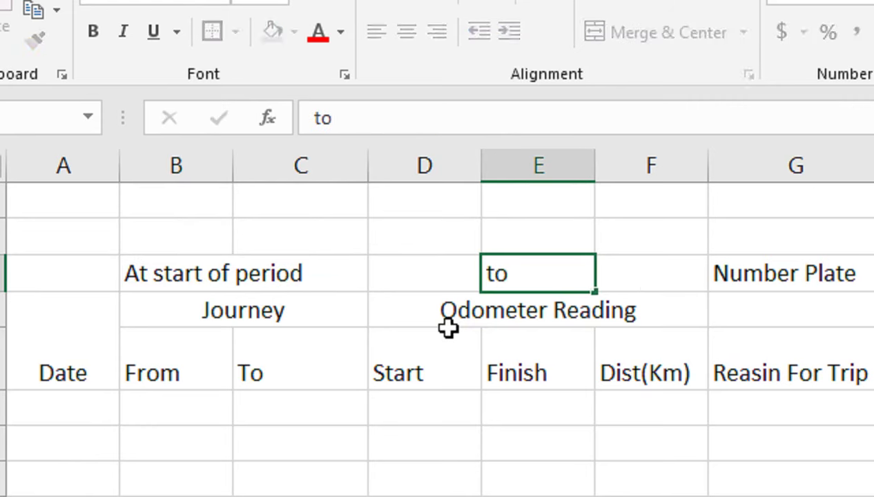
Step: Widen columns D and F and give F3 the same thick box as D3
drag(483, 166, 535, 166)
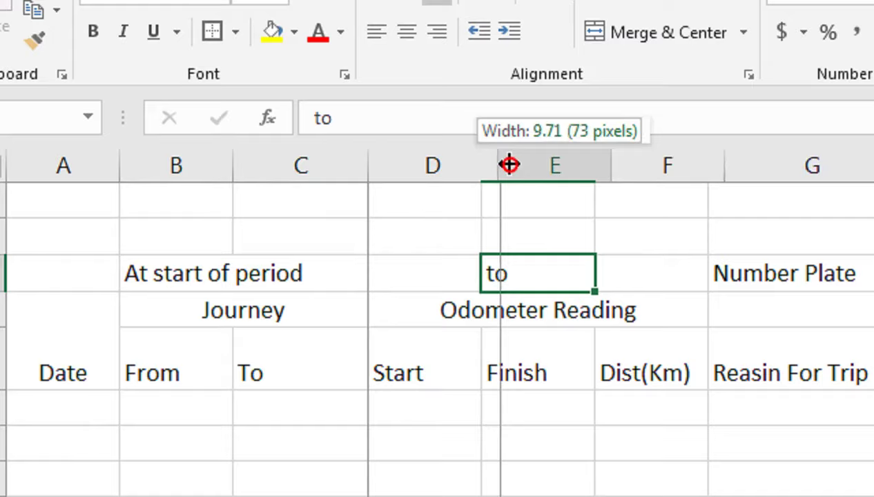
drag(654, 173, 705, 174)
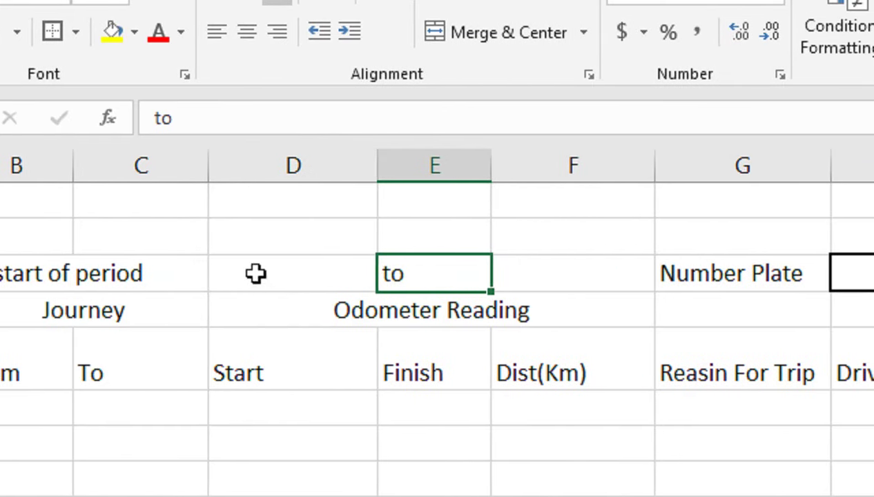
click(307, 275)
click(646, 346)
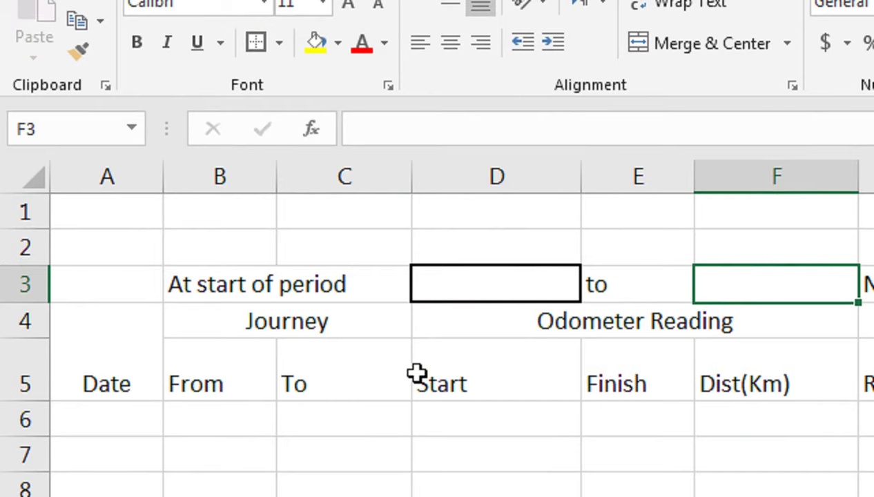
key(F4)
Step: Merge Reasin For Trip and Drivier's Signature each with the cell above
drag(607, 391, 607, 442)
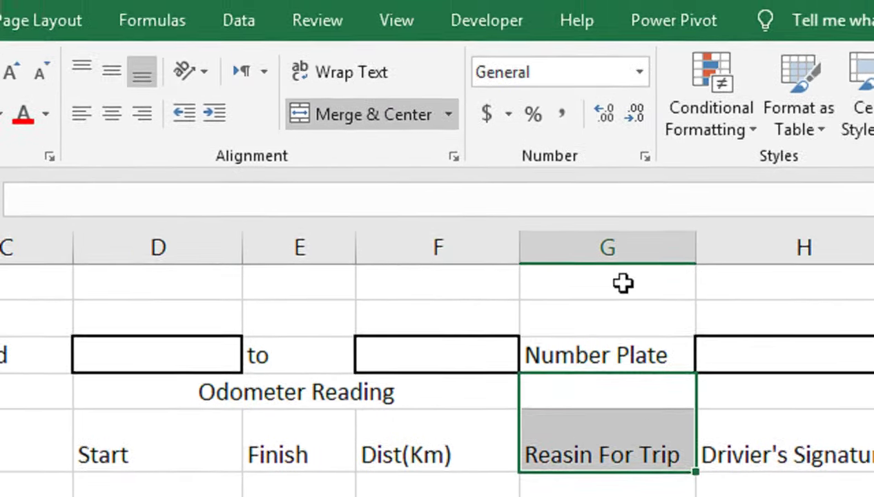
key(F4)
drag(732, 391, 732, 441)
key(F4)
click(273, 345)
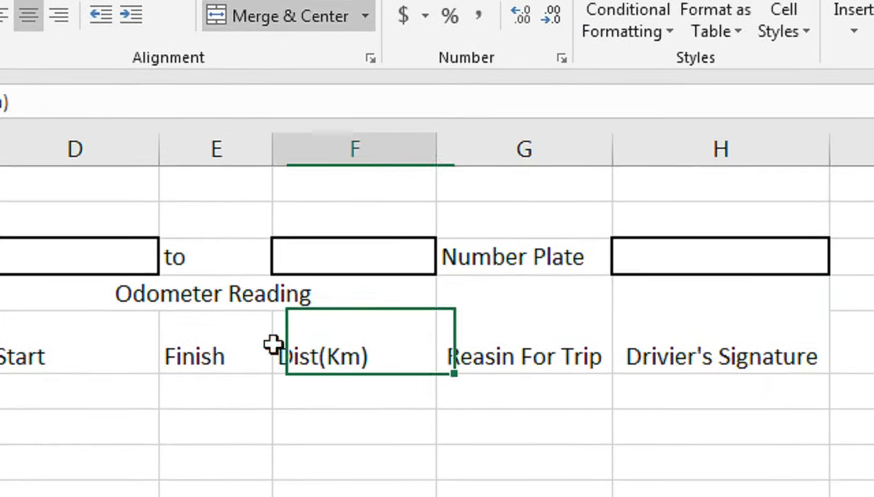
drag(690, 293, 14, 356)
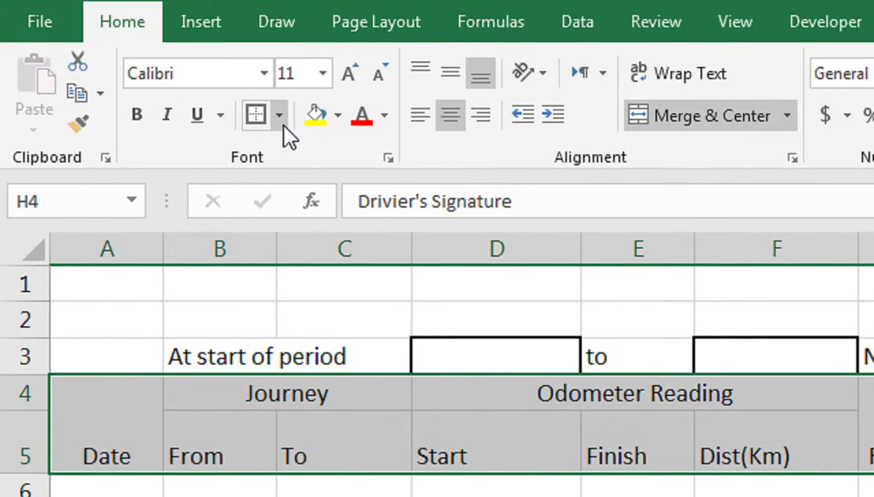
Step: Give the header rows all borders, a light gray fill and bold text
click(279, 117)
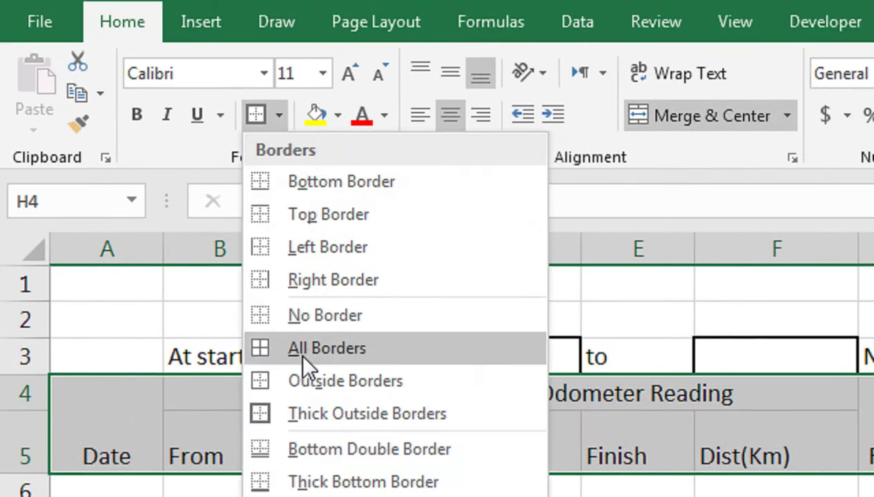
click(302, 358)
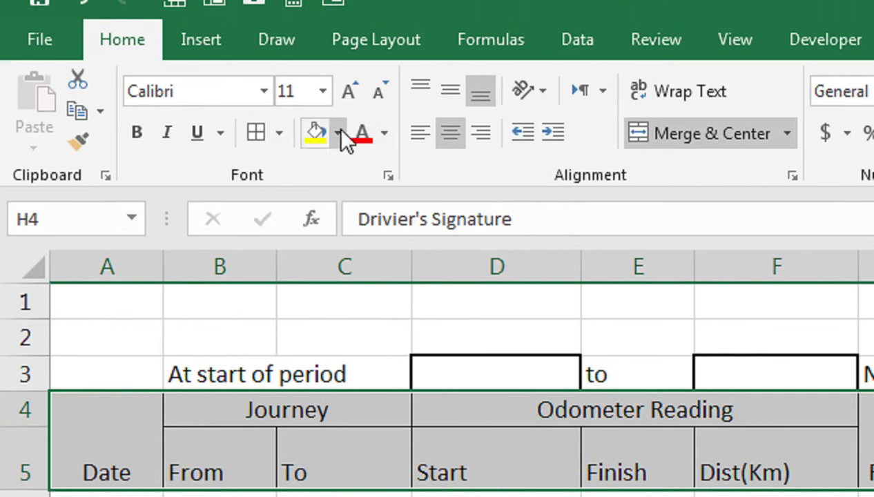
click(339, 132)
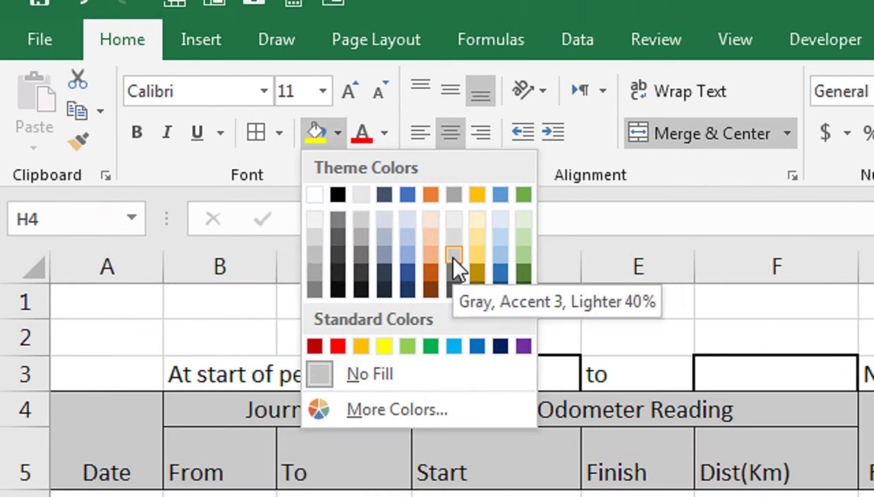
click(453, 254)
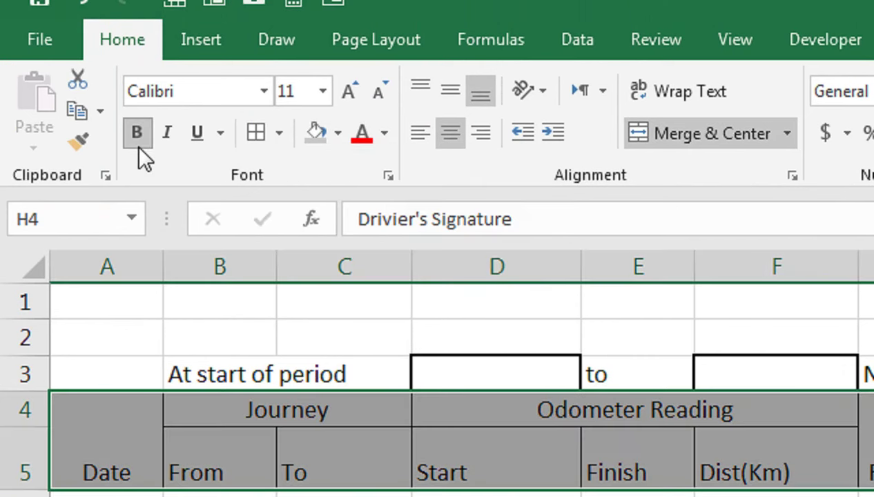
click(365, 418)
Step: Add borders to every cell of the table down to row 15
mouse_move(110, 466)
mouse_down()
mouse_move(738, 415)
mouse_move(537, 428)
mouse_up()
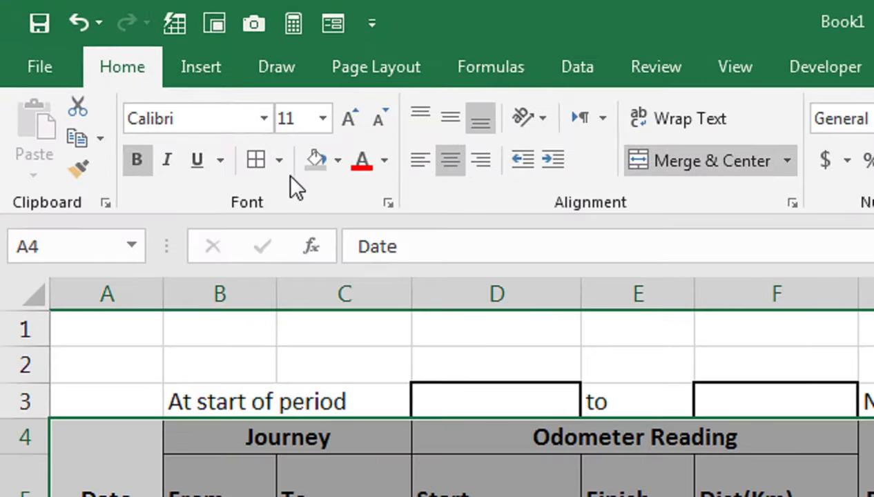
click(139, 80)
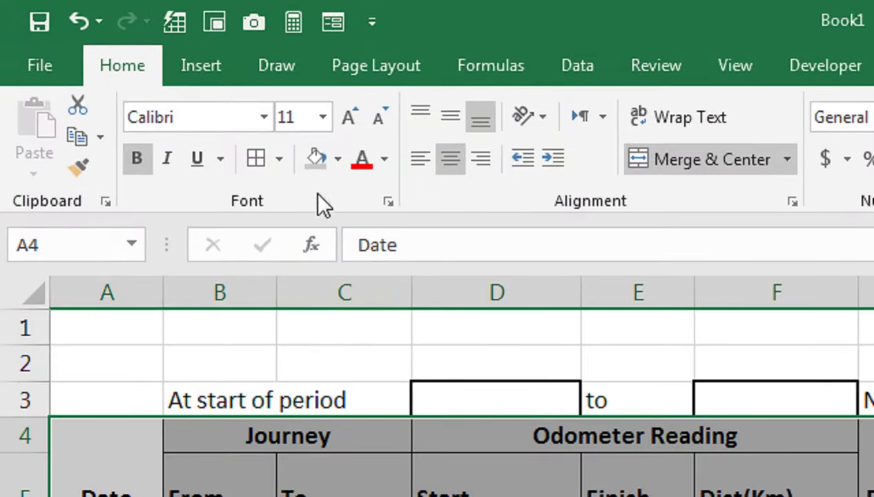
click(279, 159)
click(361, 334)
click(632, 361)
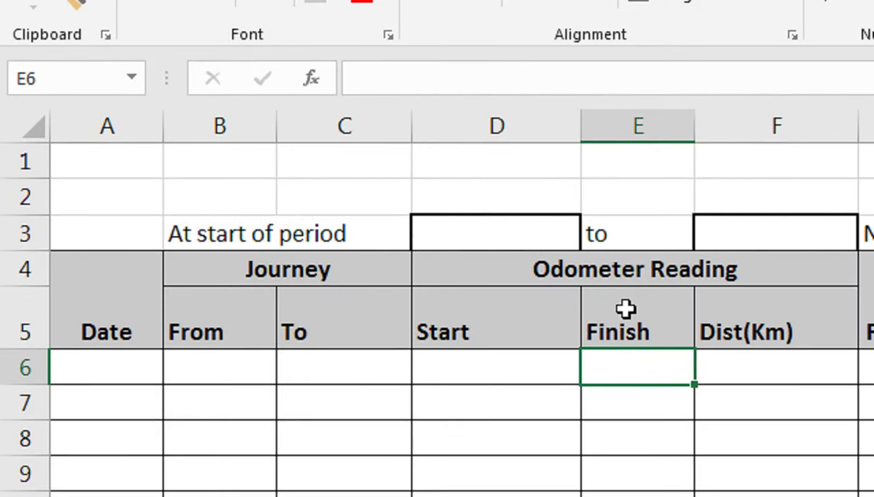
Step: Centre the Date, Journey, From and To headings
drag(84, 308, 376, 276)
click(463, 129)
click(462, 128)
Step: Centre Reasin For Trip and Drivier's Signature horizontally and vertically
click(696, 371)
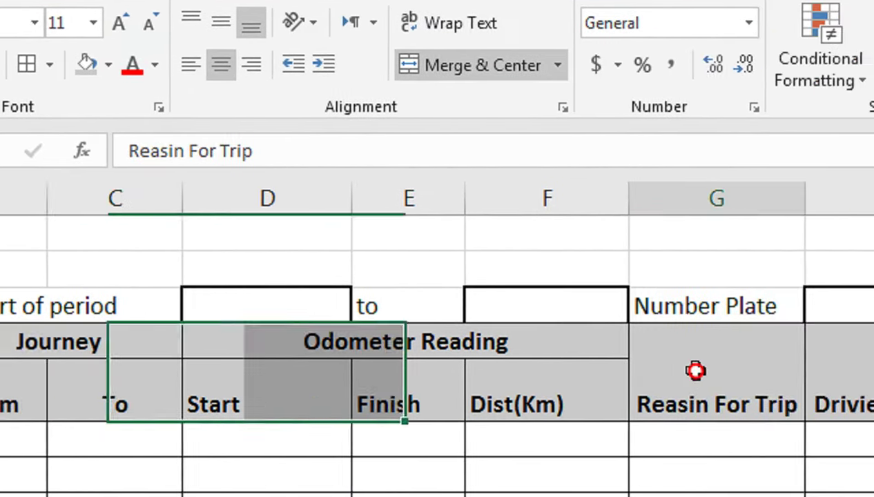
drag(696, 371, 835, 387)
click(214, 126)
click(210, 88)
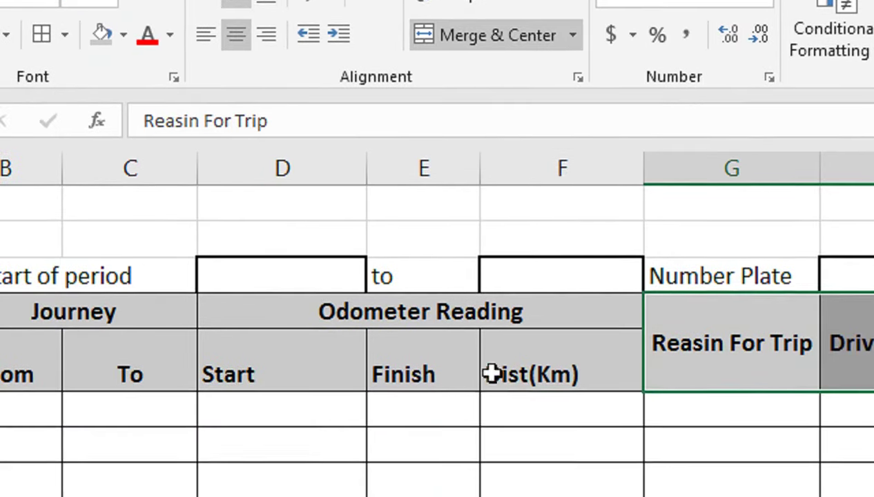
click(491, 374)
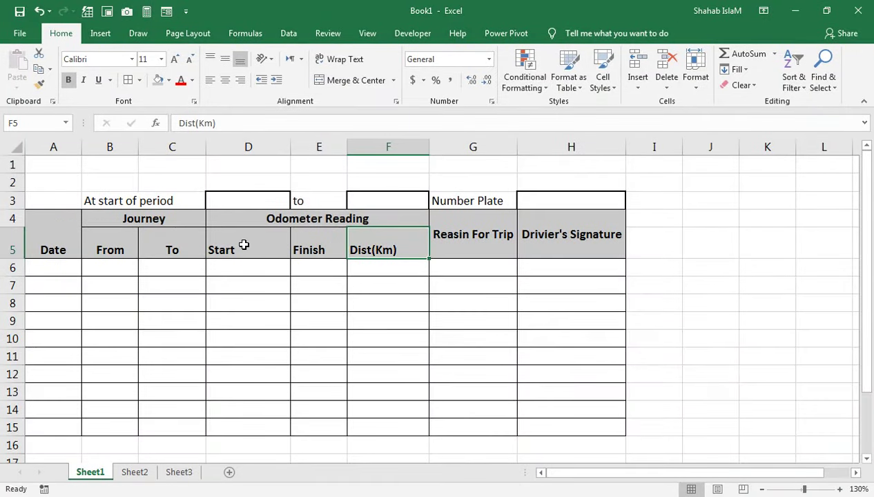
Step: Middle-align the Date, Journey, From and To headers in A4:C5
drag(173, 247, 21, 220)
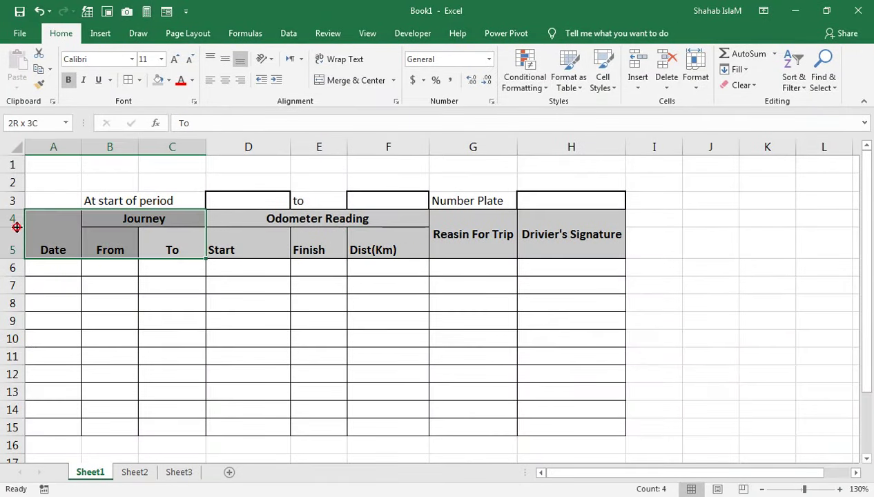
click(225, 59)
click(165, 290)
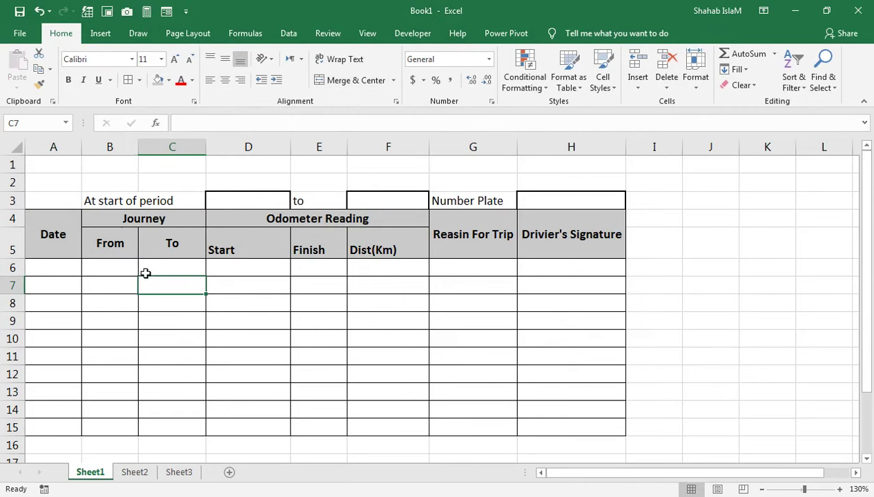
drag(653, 218, 654, 250)
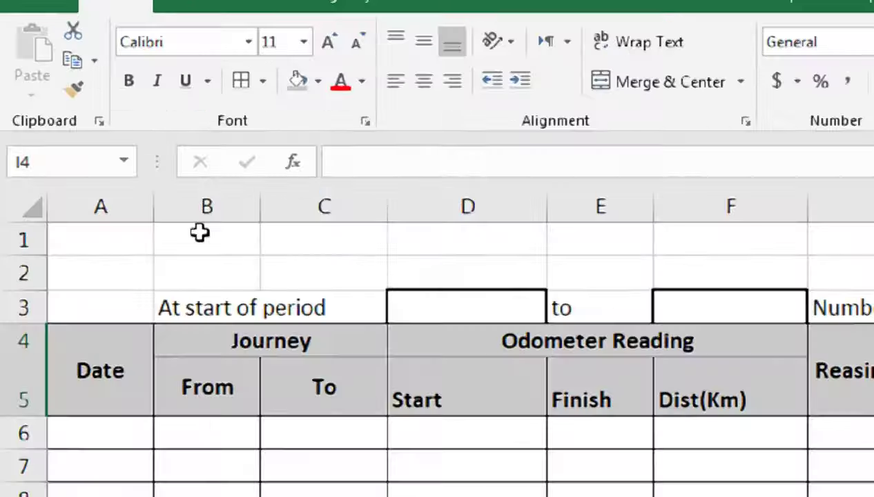
Step: Insert two blank columns at B and C, before the Journey columns
drag(248, 226, 290, 226)
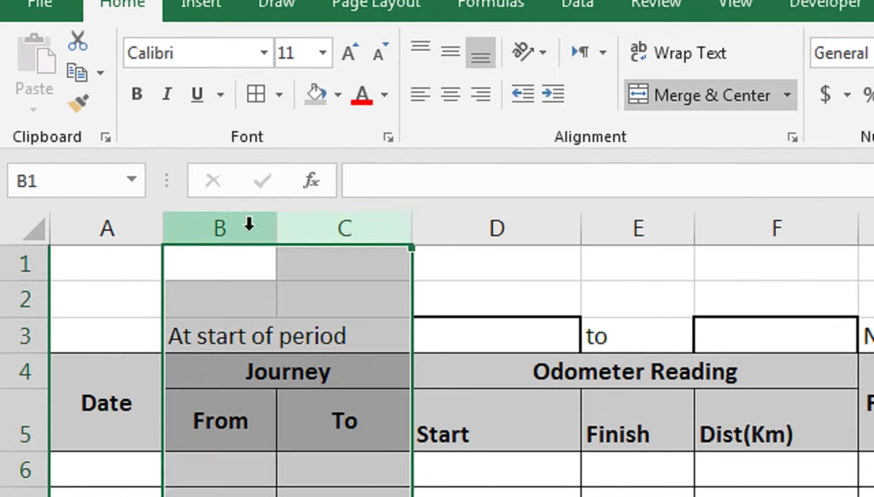
right_click(256, 227)
click(293, 376)
Step: Merge and centre B4:C4 and enter the heading 'Hours'
drag(220, 330, 324, 329)
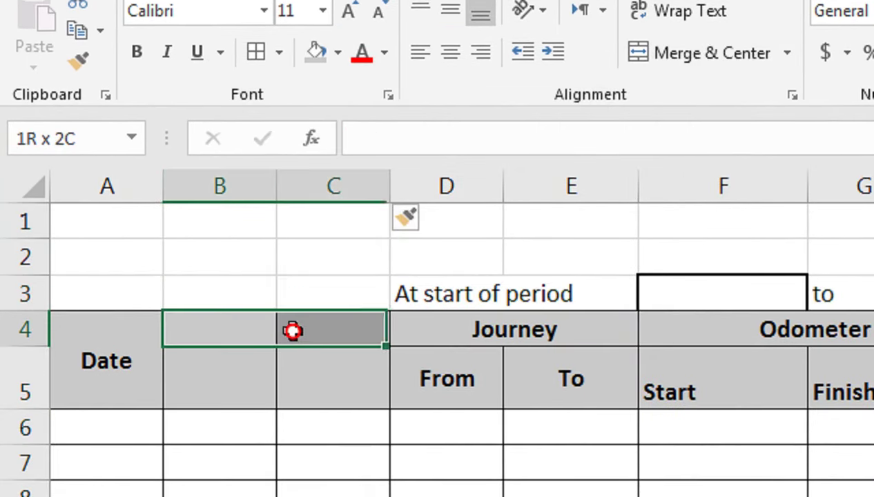
click(711, 54)
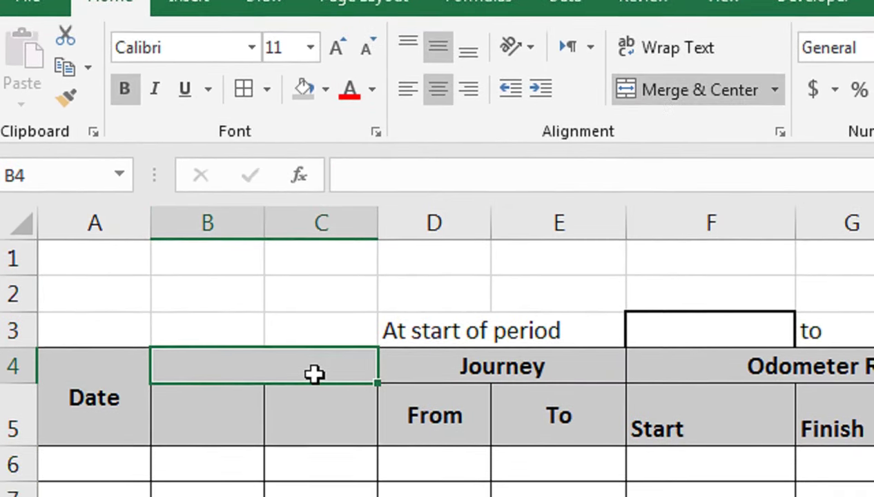
text(hours)
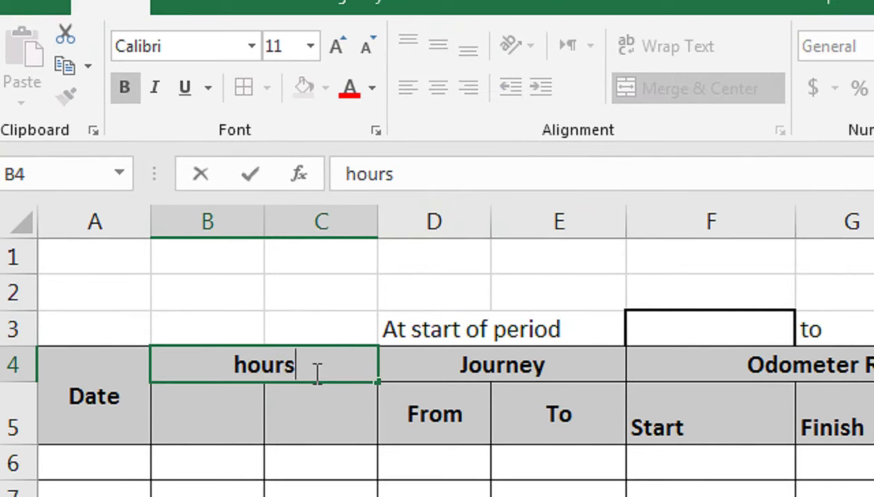
key(BackSpace)
key(BackSpace)
key(BackSpace)
key(BackSpace)
key(BackSpace)
text(T)
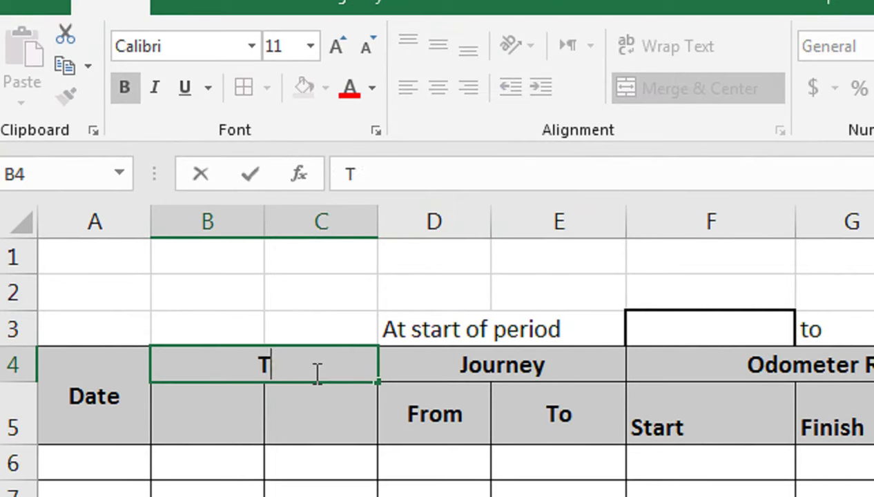
key(BackSpace)
text(Hours)
key(Return)
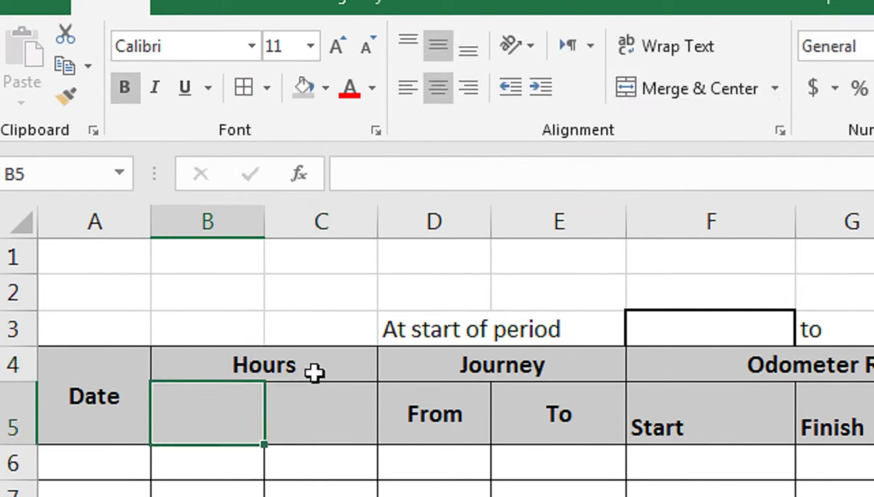
Step: Label B5 'Out' and C5 'Return' beneath the Hours heading
text(Out)
key(Tab)
text(Return)
key(Tab)
key(shift+Tab)
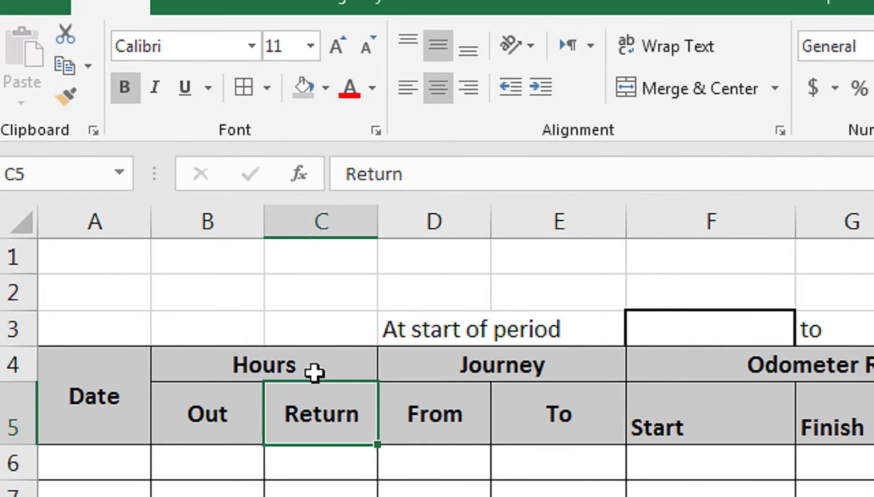
key(Return)
key(Left)
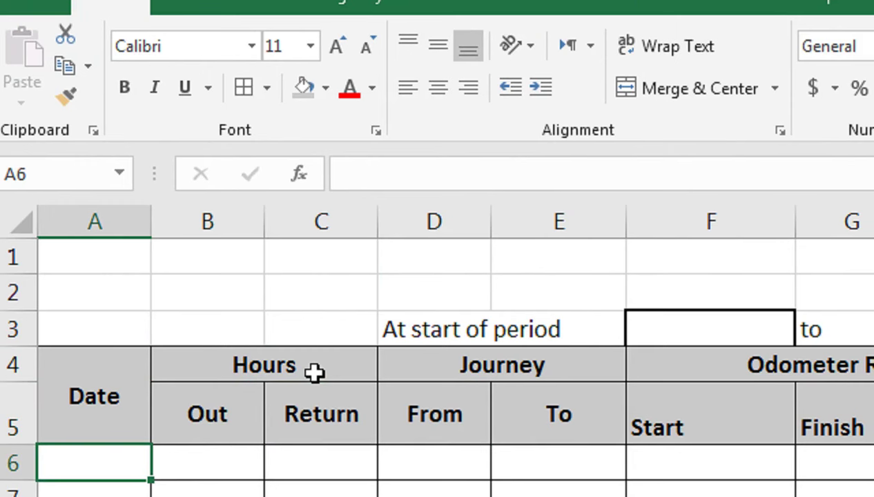
Step: Enter =TODAY() in A6 and format it as Long Date, showing Monday, December 27, 2021
text(=today()
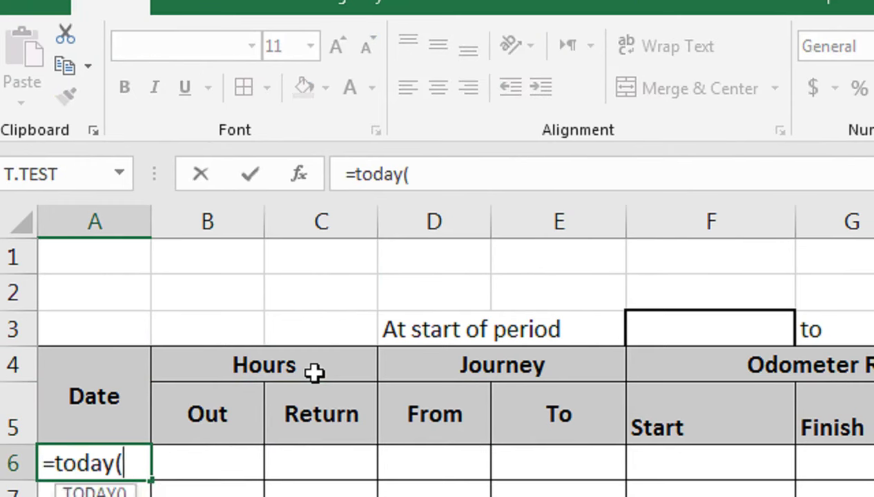
text())
key(Return)
click(173, 472)
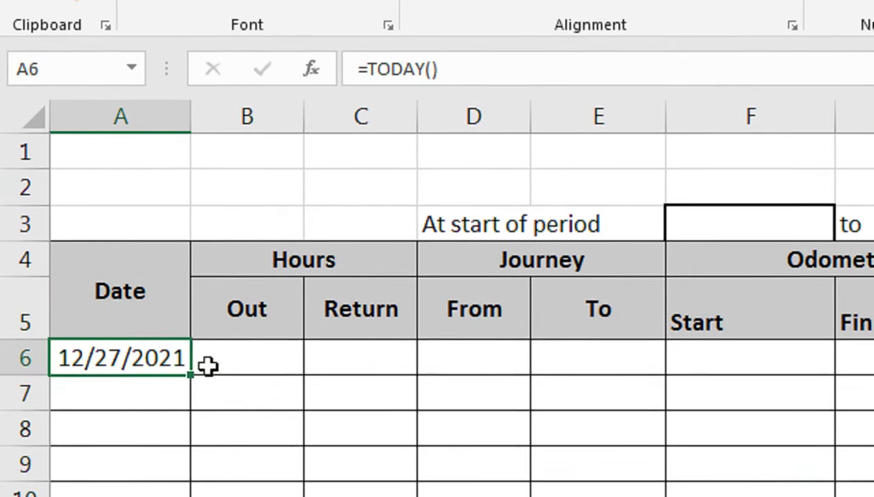
click(690, 103)
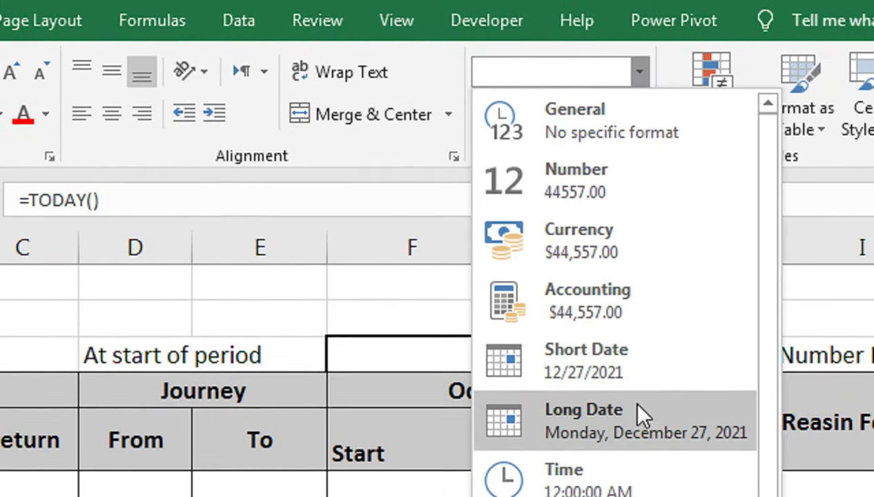
click(636, 379)
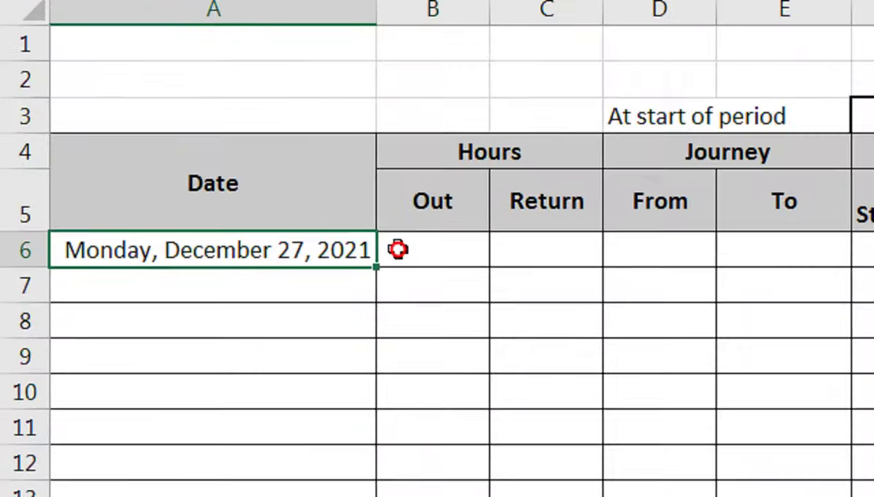
click(198, 268)
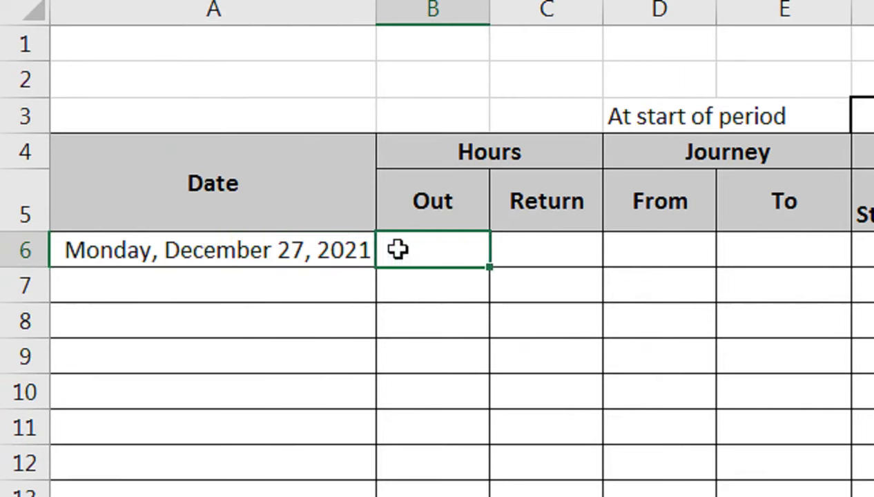
Step: Enter 13:00 in B6 and 21:00 in C6
text(0)
key(BackSpace)
key(BackSpace)
key(BackSpace)
text(13:00)
key(Return)
click(399, 250)
key(Tab)
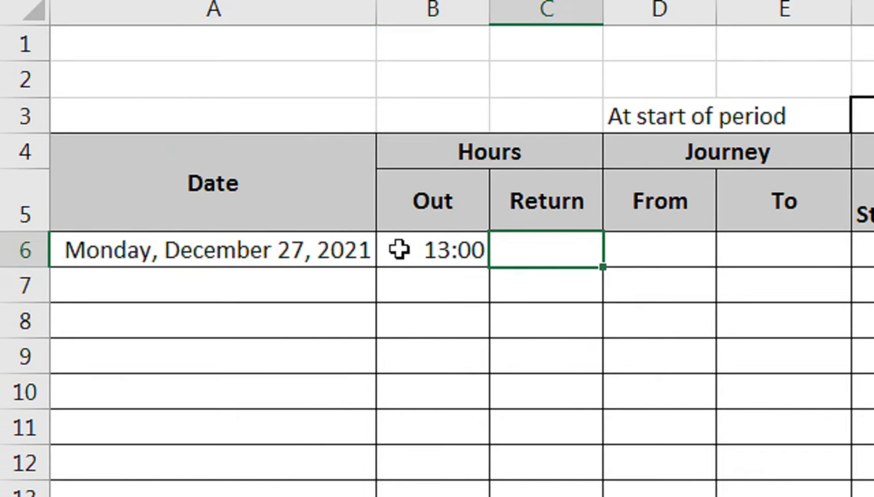
text(21:00)
key(Return)
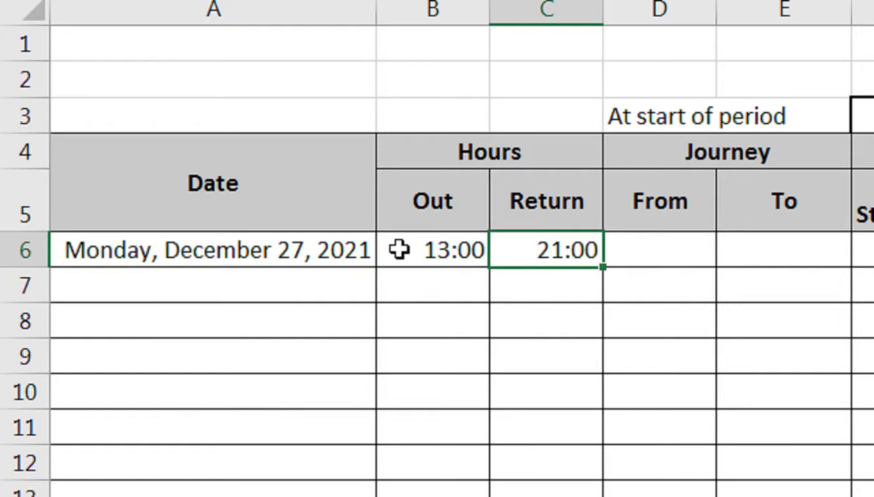
Step: Select the Out and Return cells B6:C15 and open the full number format options
drag(399, 250, 518, 226)
drag(469, 250, 579, 373)
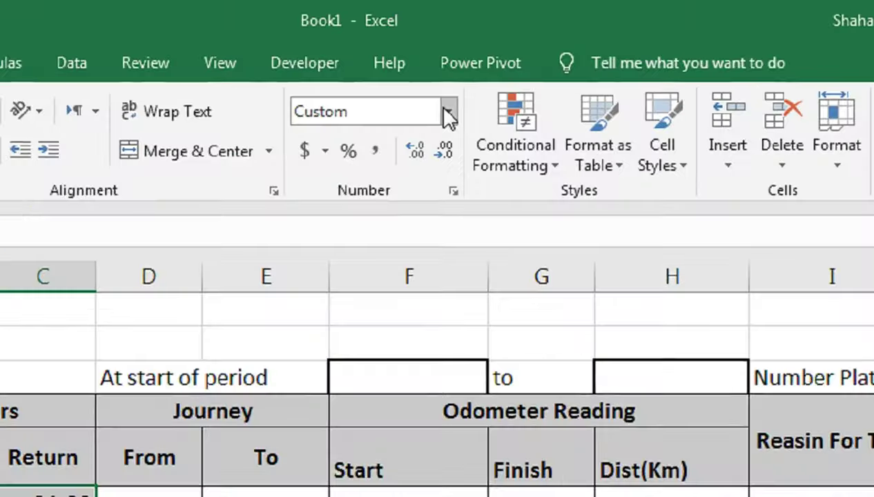
click(446, 115)
click(412, 401)
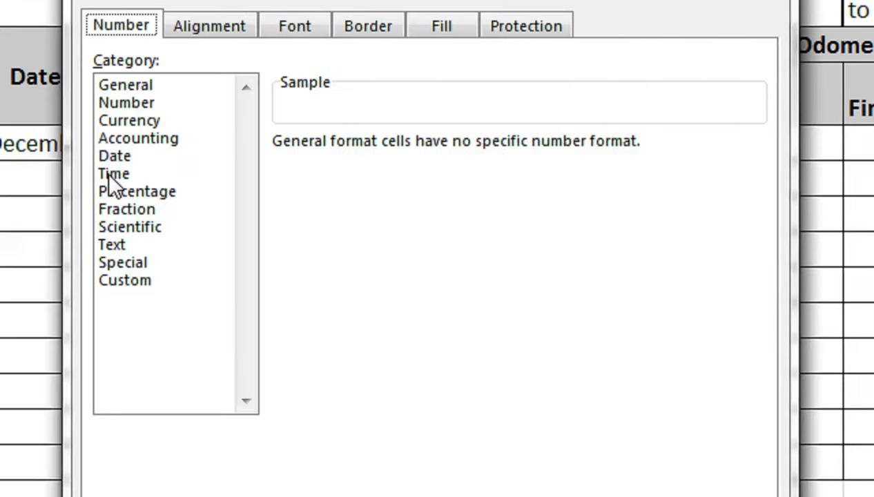
Step: Apply the custom h:mm AM/PM format so the times read 1:00 PM and 9:00 PM
click(222, 281)
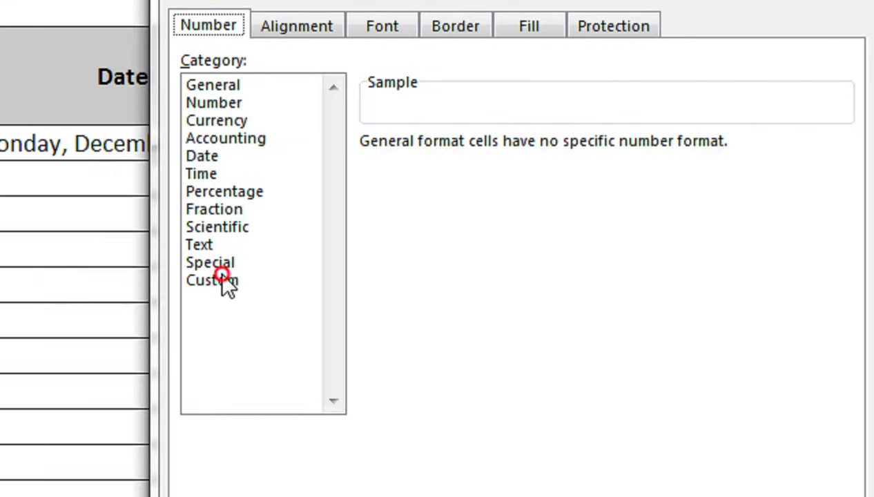
click(219, 175)
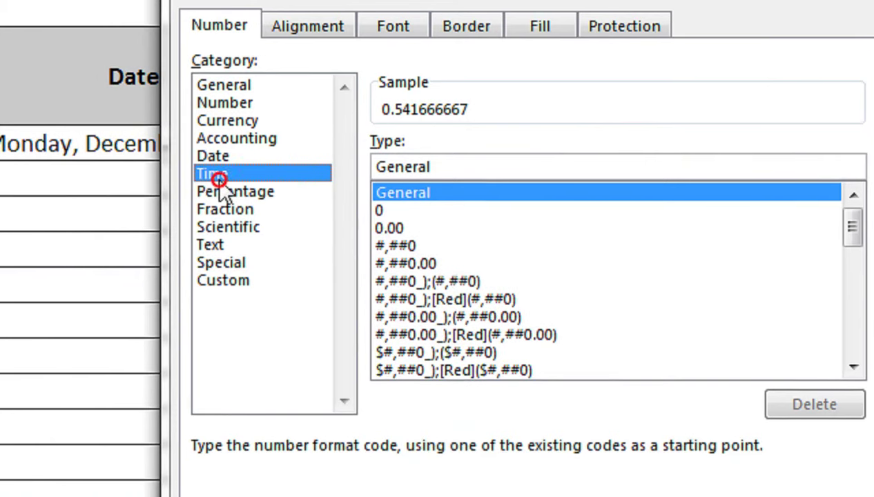
click(222, 280)
drag(685, 227, 683, 288)
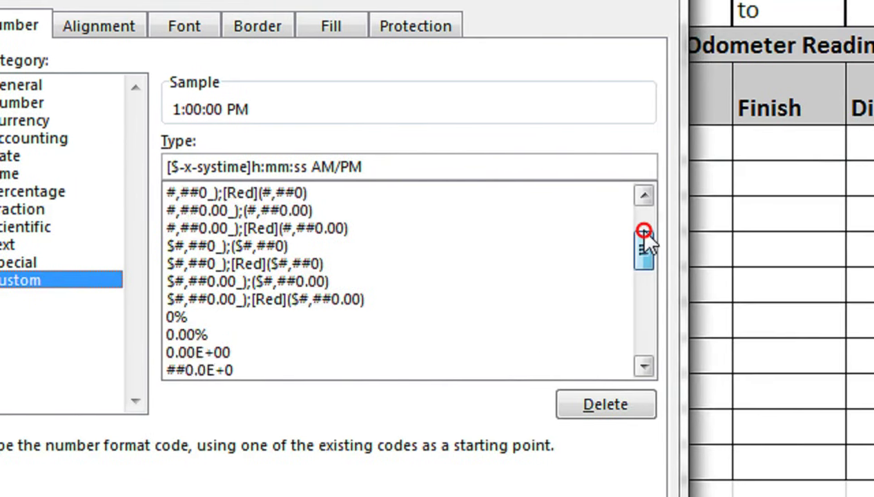
click(235, 316)
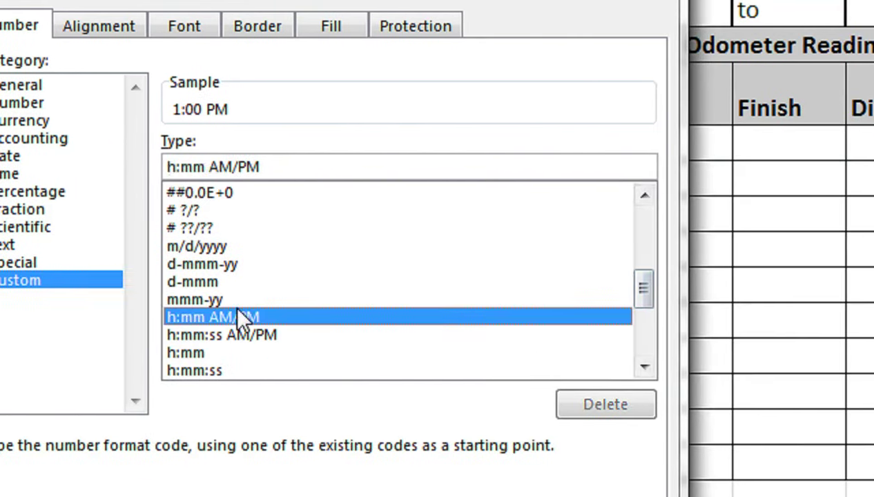
drag(323, 171, 511, 171)
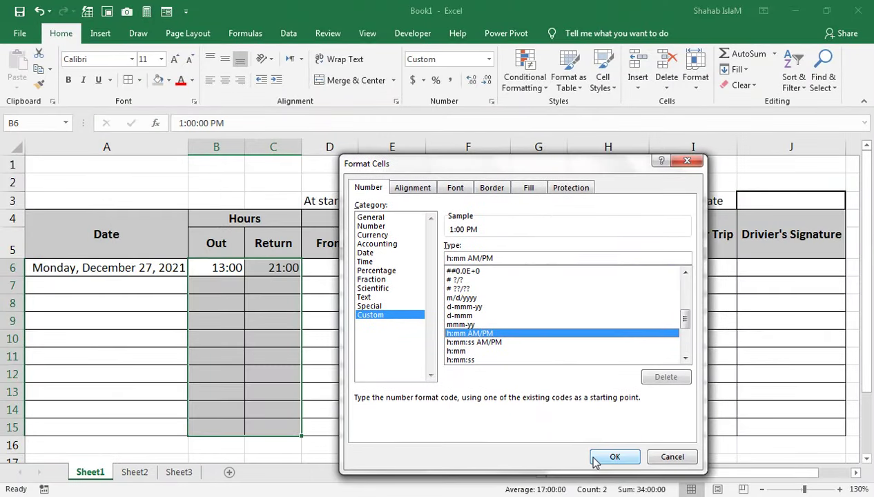
click(613, 457)
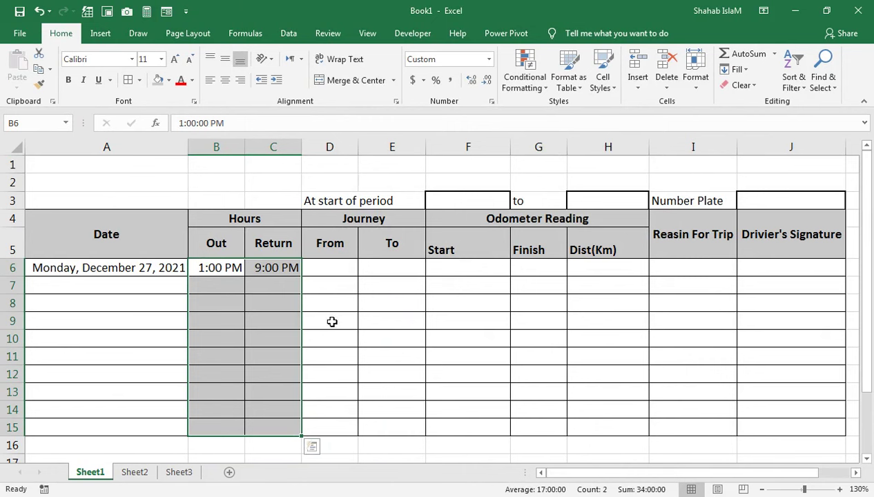
click(325, 147)
right_click(325, 147)
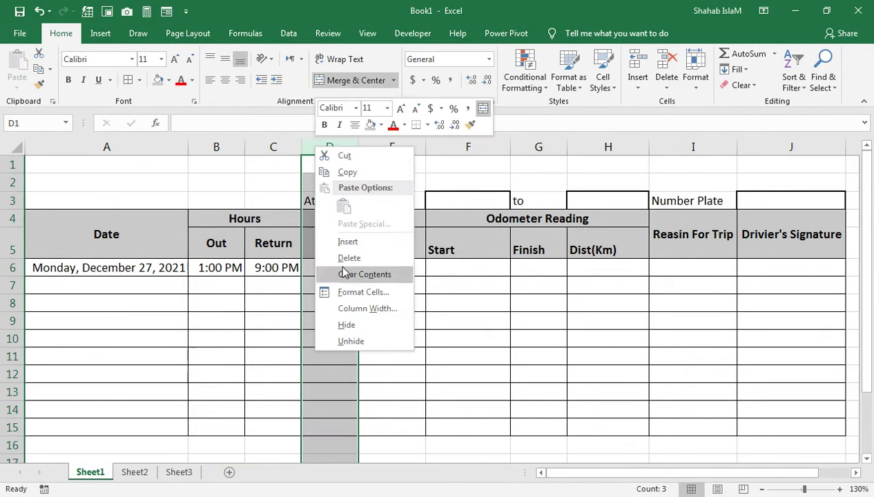
Step: Insert a new column D, re-merge Hours across B4:D4, and label D5 'T-H'
click(353, 241)
drag(321, 218, 245, 221)
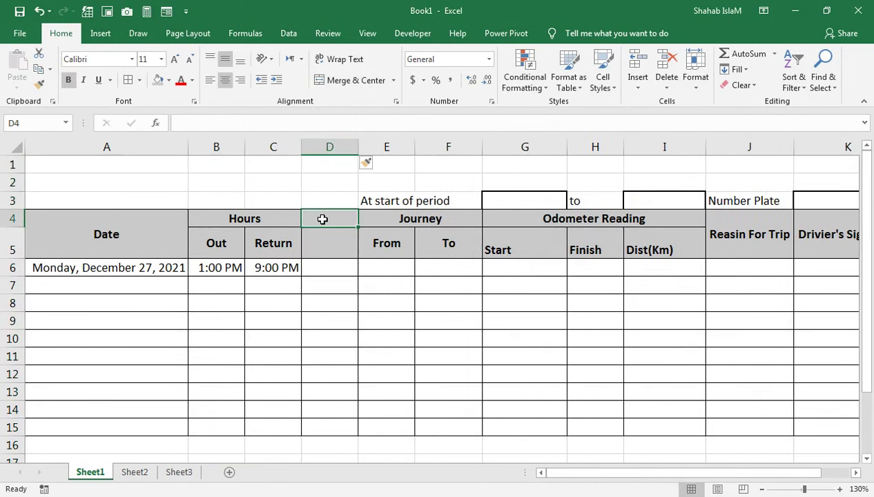
click(366, 88)
click(367, 88)
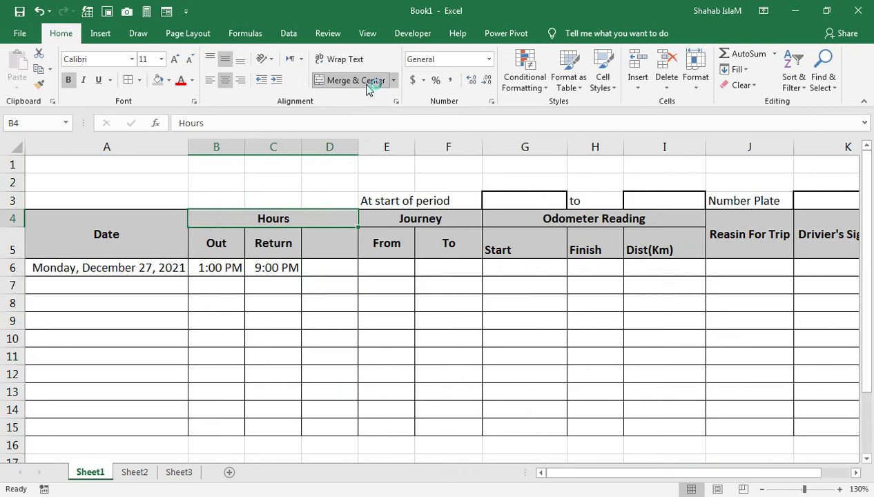
click(309, 237)
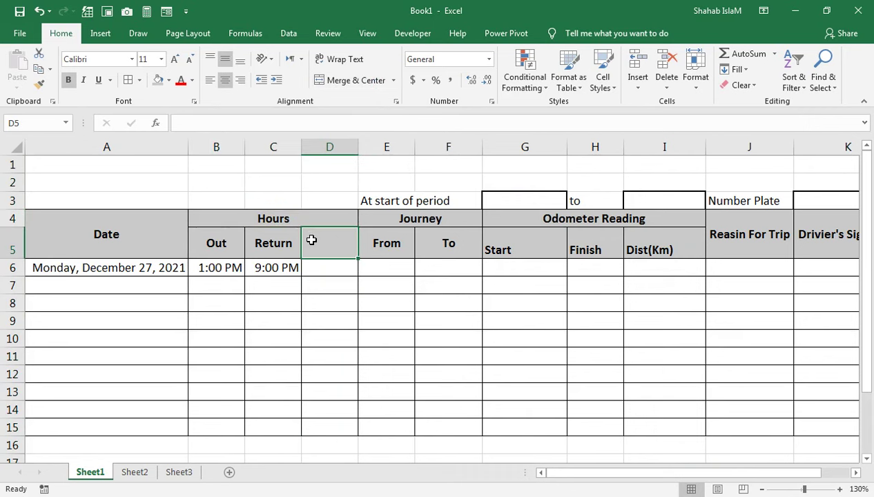
text(t)
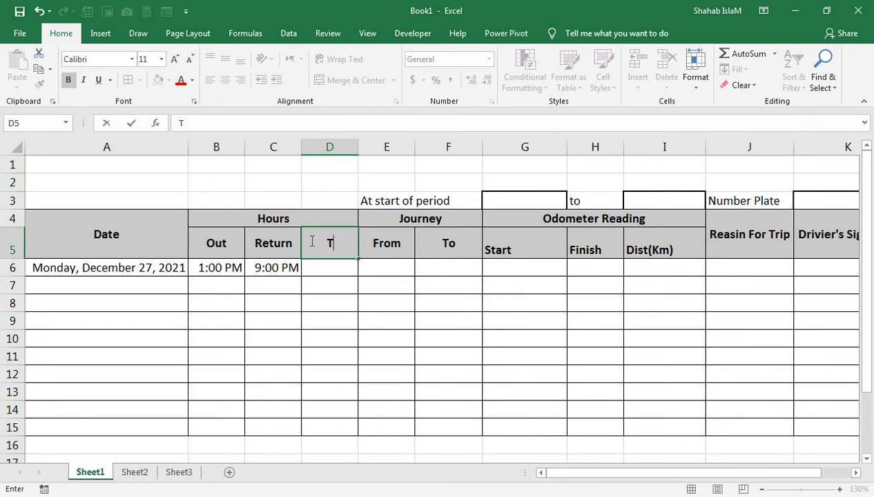
text(-H)
key(Return)
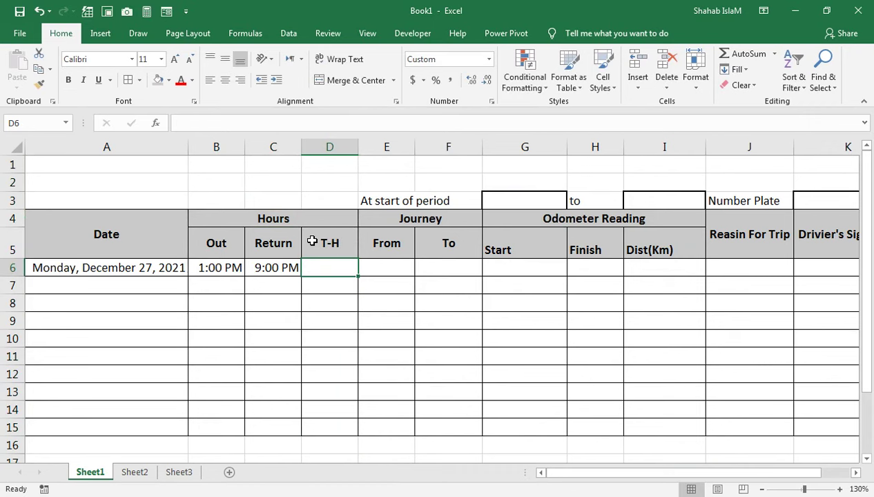
Step: Enter the formula =C6-B6 in D6 to compute hours worked
text(=)
key(Left)
text(-)
key(Left)
key(Left)
key(Return)
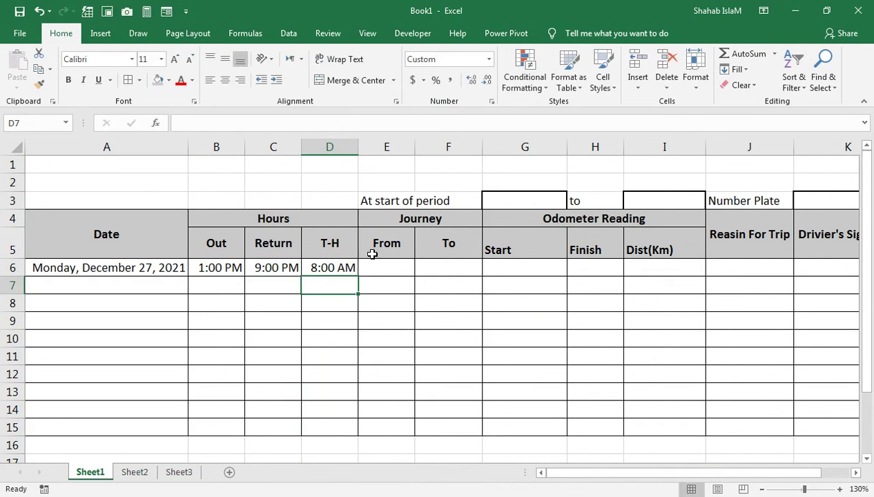
click(333, 274)
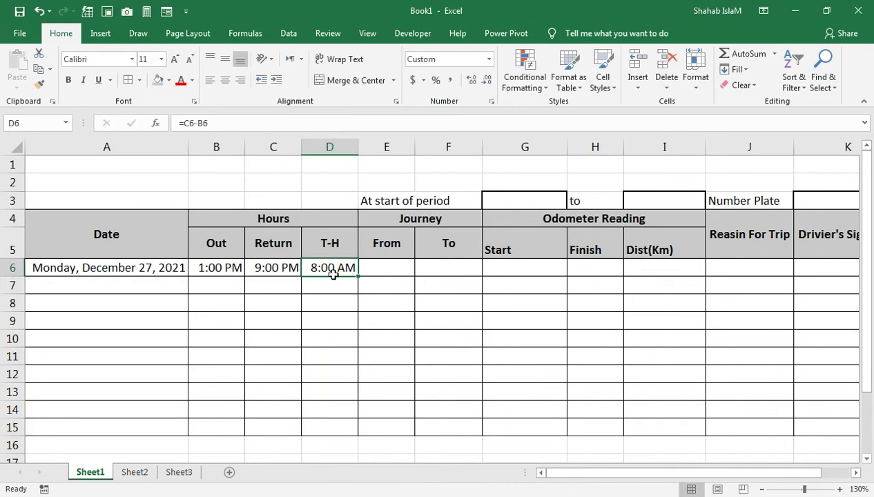
Step: Format D6 with the custom h:mm format so it reads 8:00
click(492, 101)
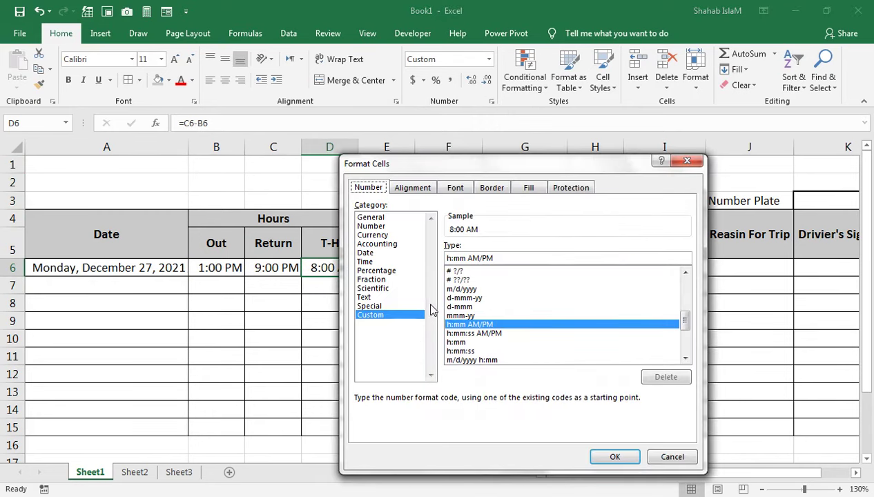
click(468, 342)
click(614, 457)
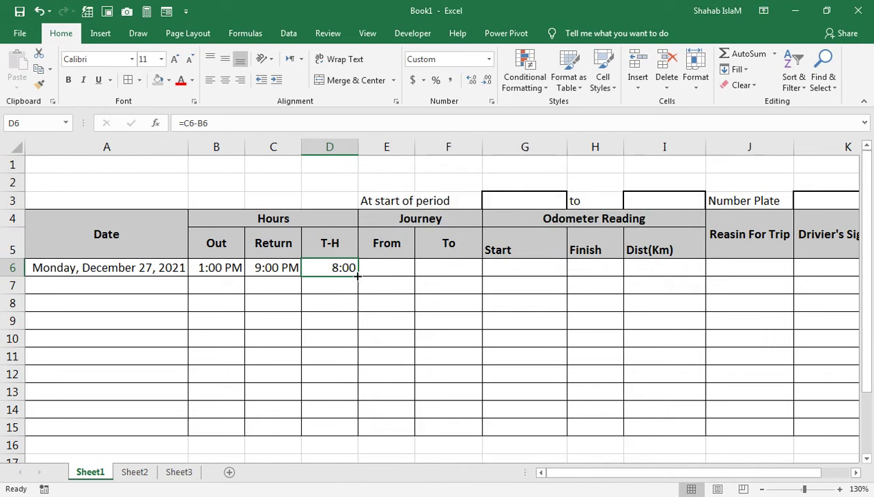
Step: Fill the hours formula down to D15, shade the column grey and centre it
drag(358, 275, 345, 428)
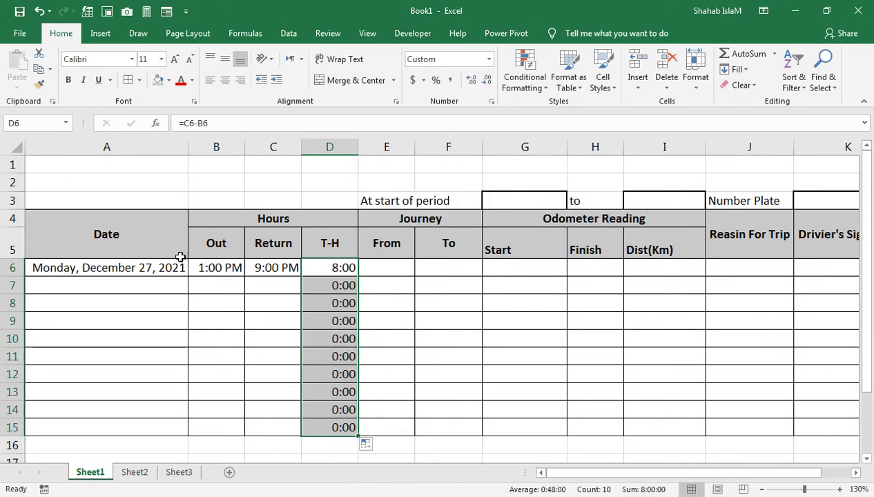
click(157, 80)
click(225, 81)
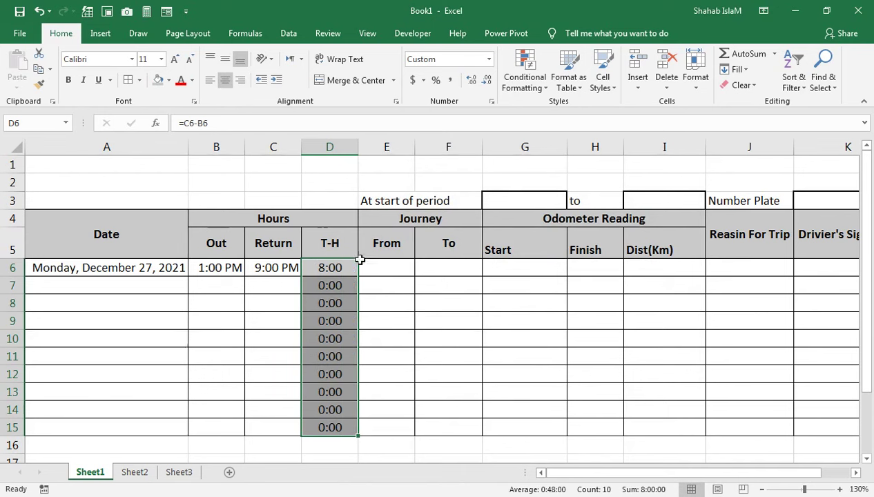
click(398, 266)
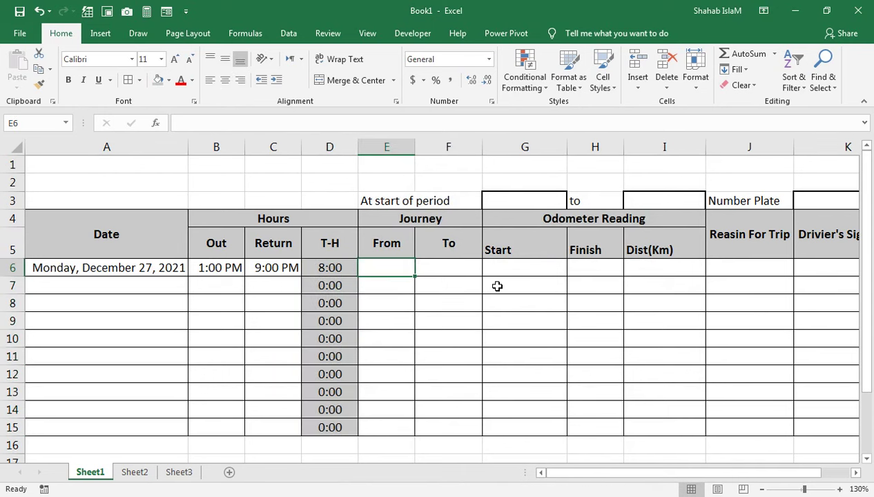
Step: Enter Hyderabad in E6 and Karachi in F6, and AutoFit column E
text(h)
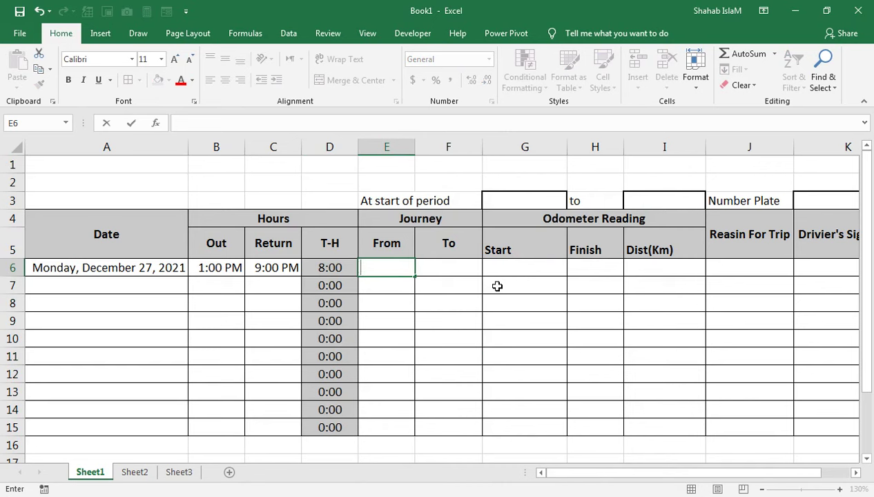
text(bad)
key(Tab)
text(Ka)
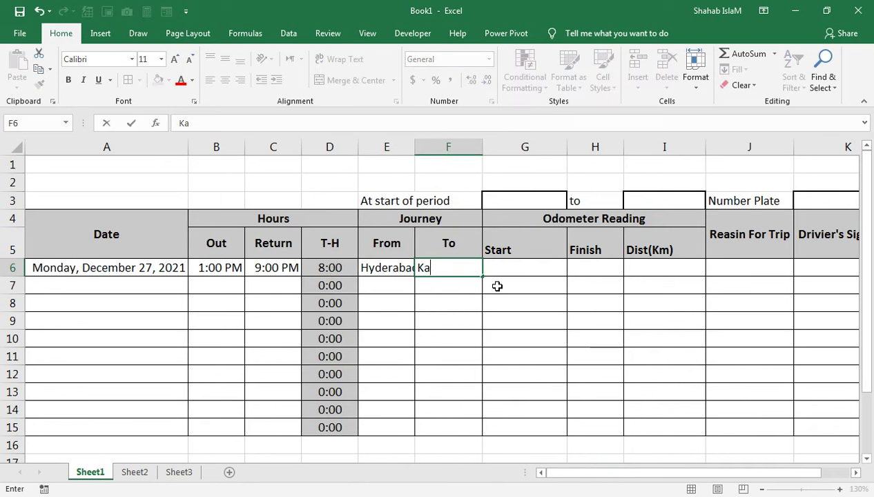
key(Return)
key(Up)
key(alt)
key(h)
key(o)
key(i)
key(Tab)
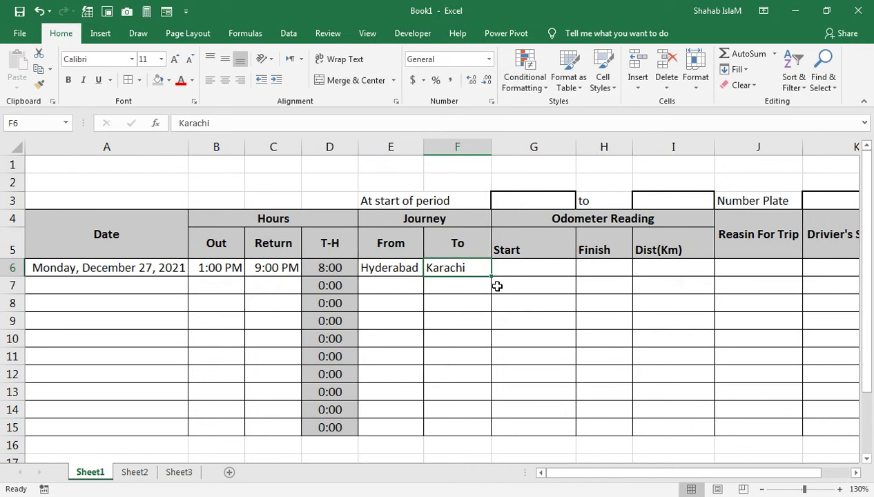
key(Tab)
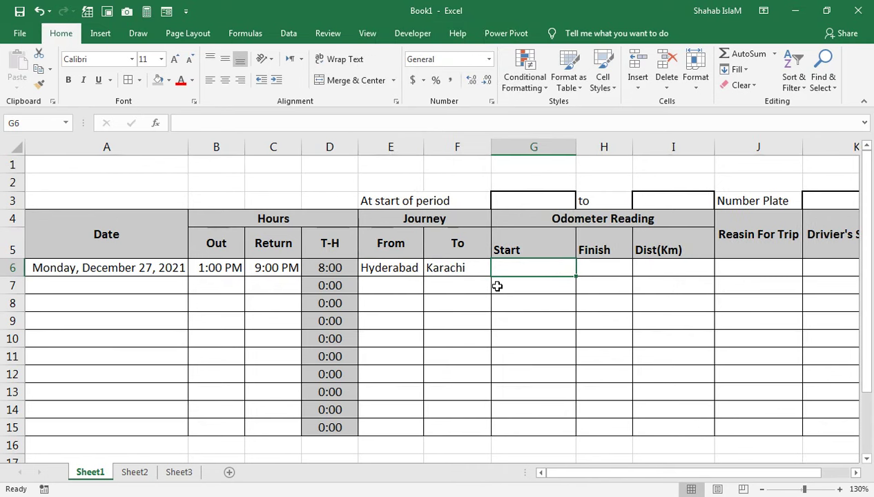
Step: Enter odometer readings 56764 in G6 and 56970 in H6, then begin =H6- in I6
text(56746)
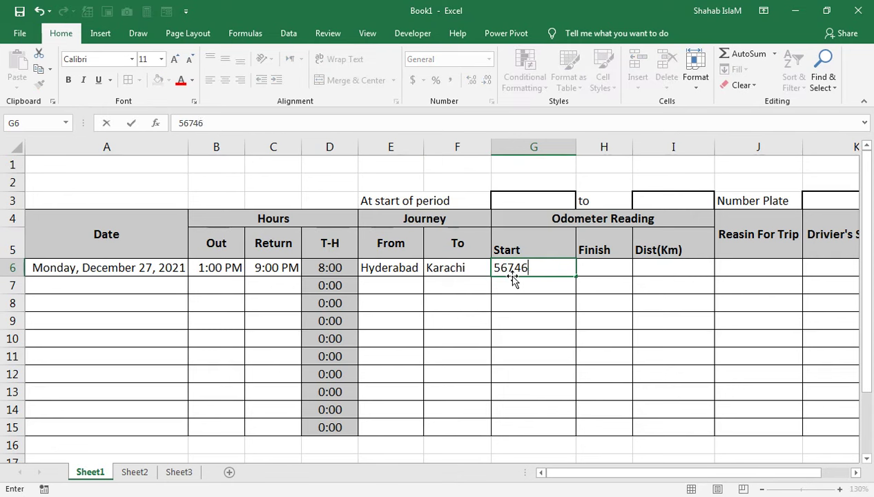
key(BackSpace)
key(BackSpace)
text(64)
key(Tab)
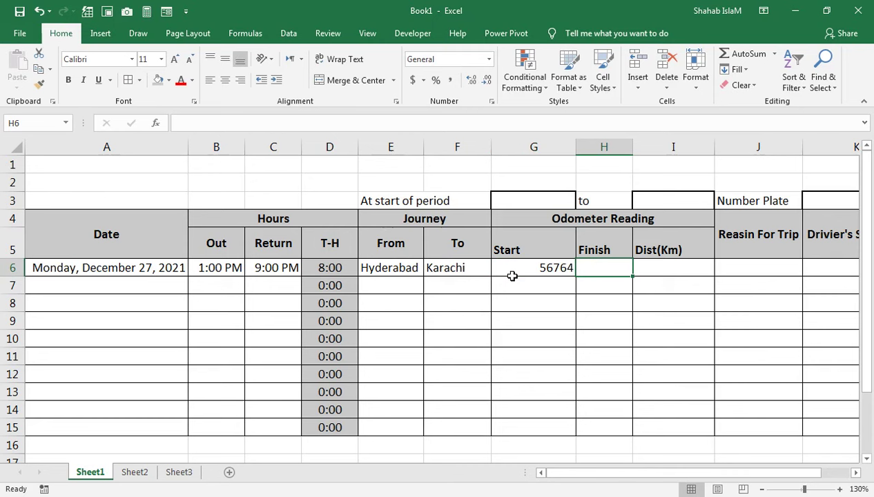
text(56970)
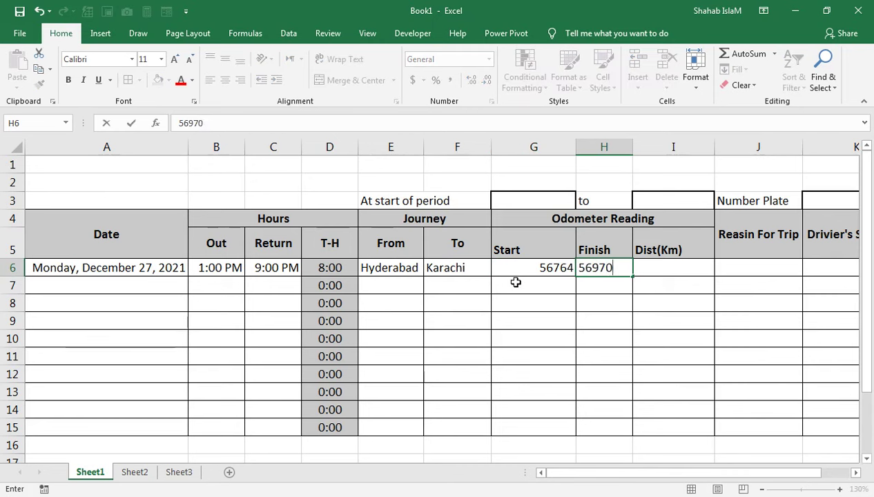
key(Tab)
text(=)
key(Left)
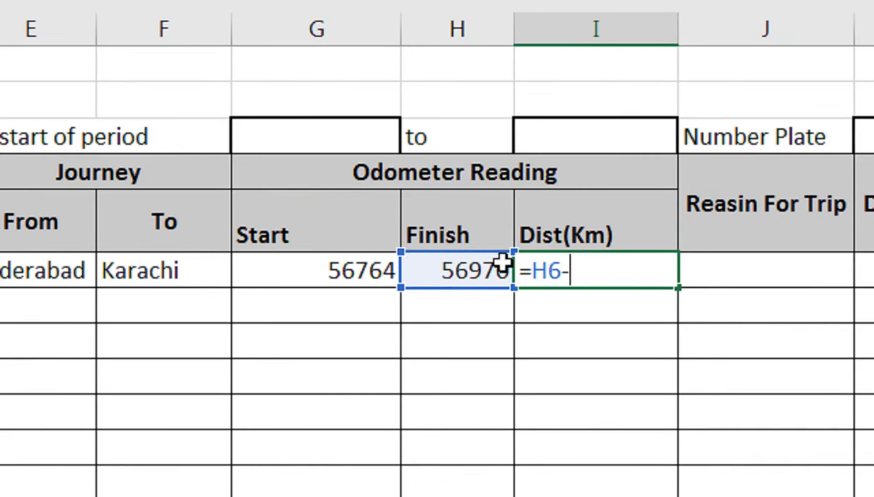
Step: Complete =H6-G6 in I6 (206), fill it down to I15, and shade the column grey
click(371, 269)
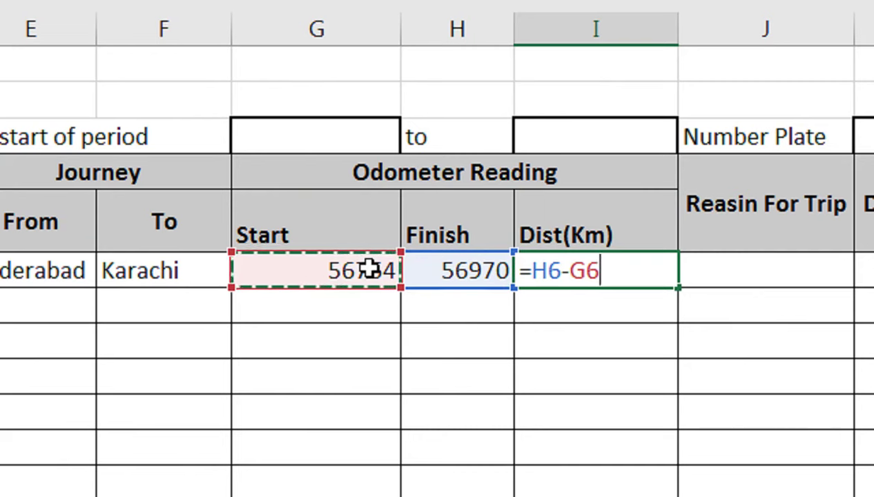
key(Return)
click(599, 259)
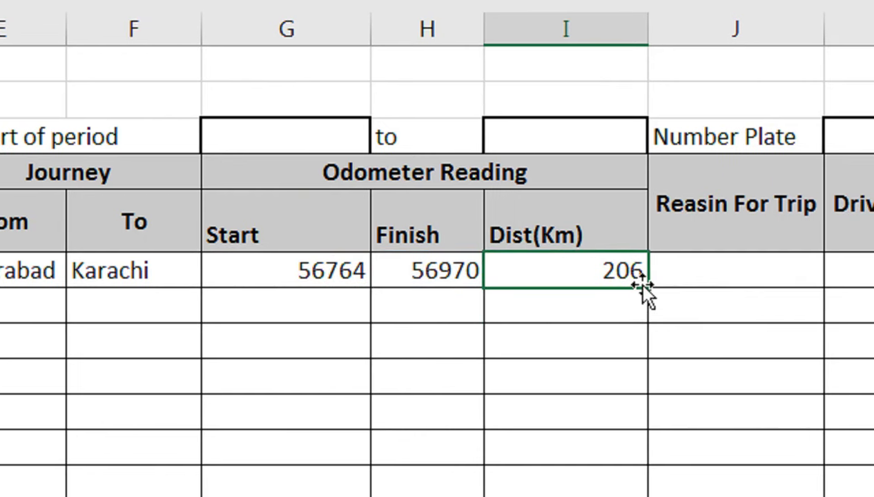
drag(643, 285, 647, 406)
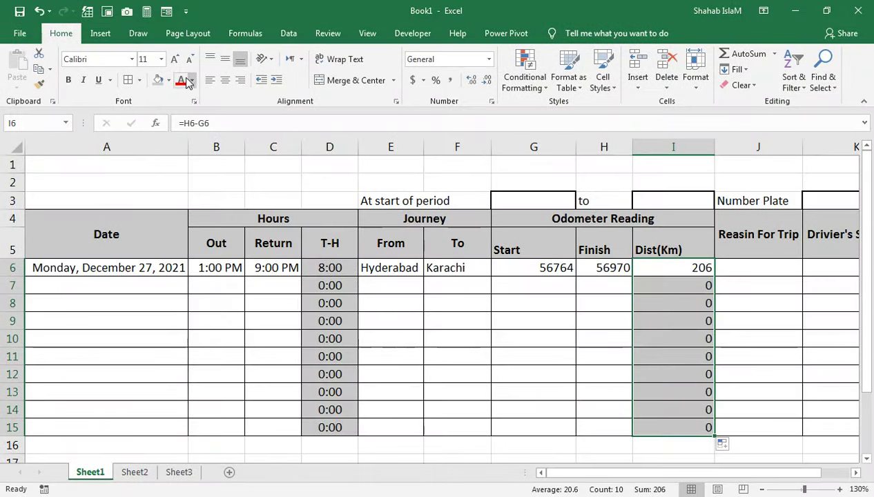
click(673, 272)
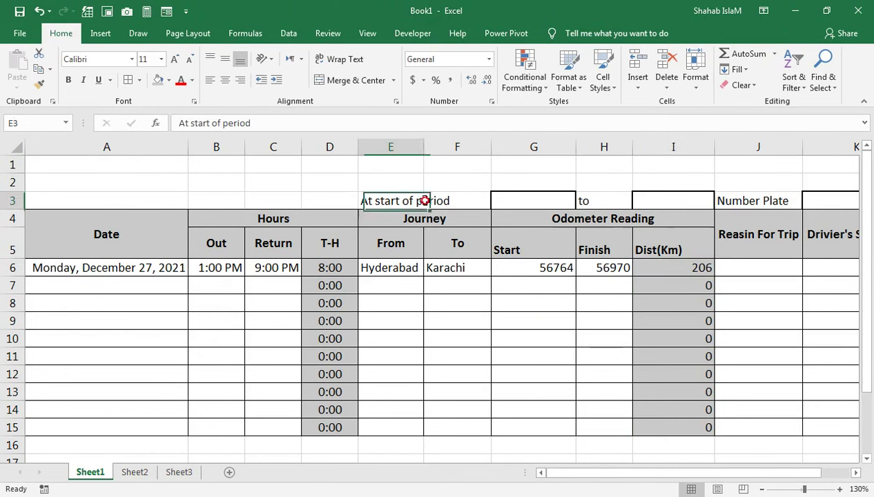
drag(390, 199, 839, 203)
drag(708, 189, 407, 201)
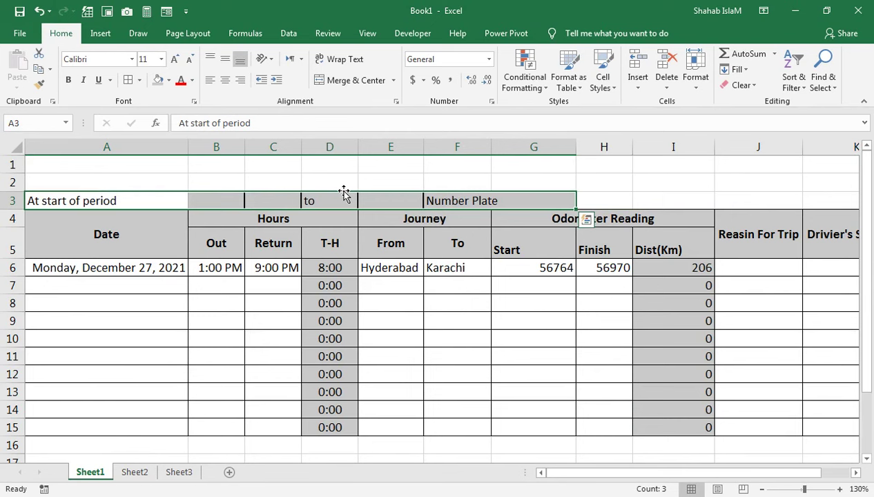
key(ctrl+z)
click(366, 296)
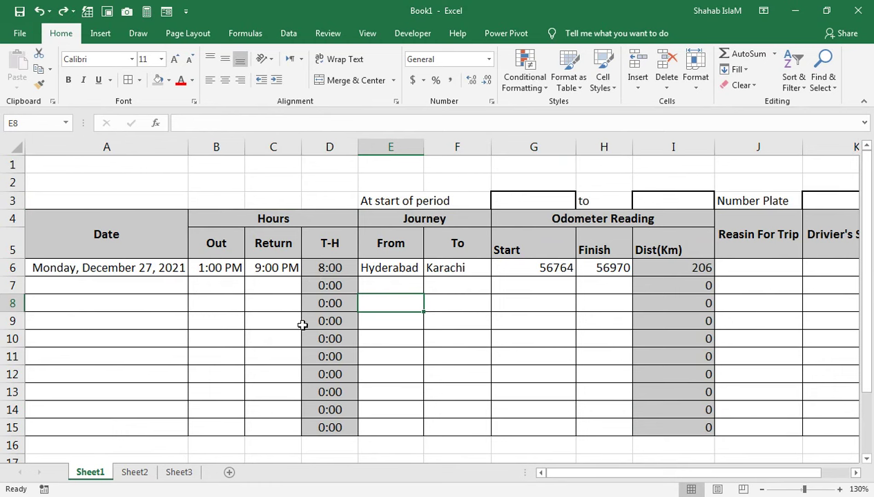
click(321, 268)
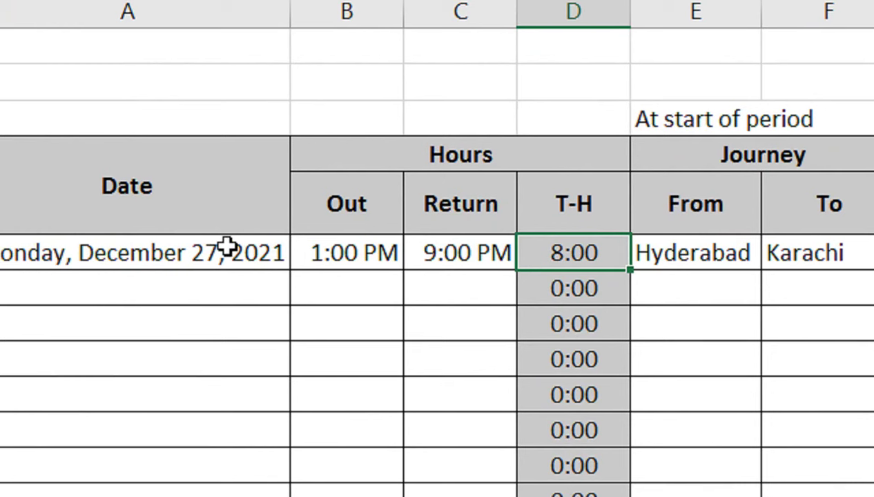
double_click(576, 252)
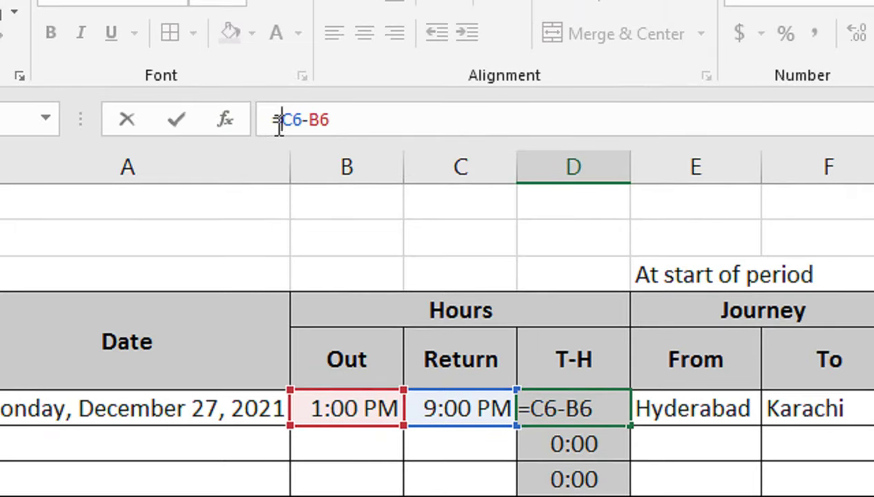
Step: Change D6's formula to =IF(A6="","",C6-B6), which still shows 8:00
click(279, 120)
text(if)
key(Tab)
click(234, 371)
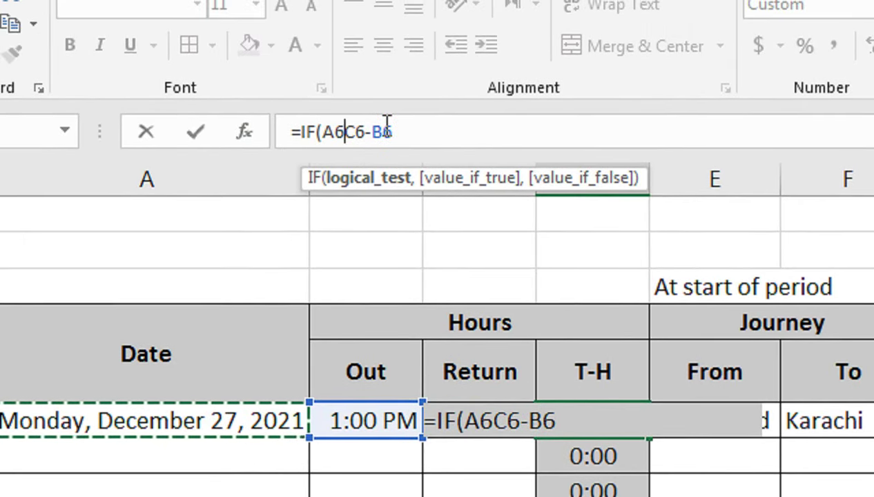
text(=)
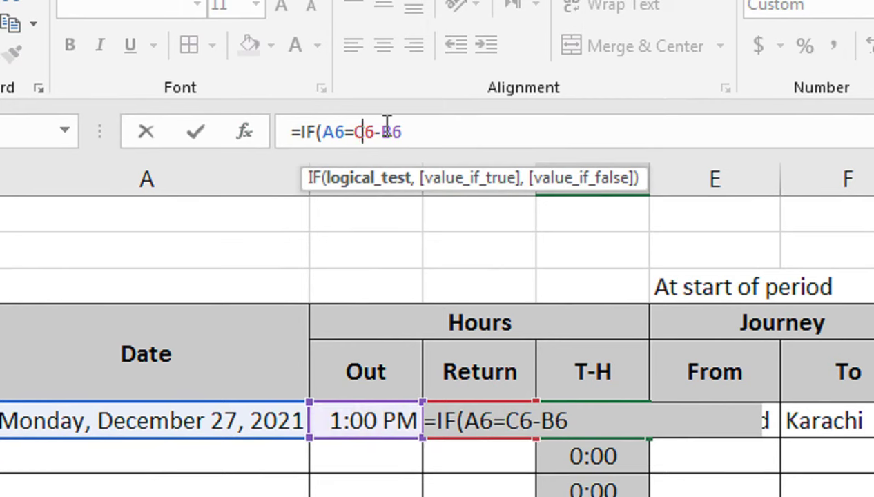
text("",)
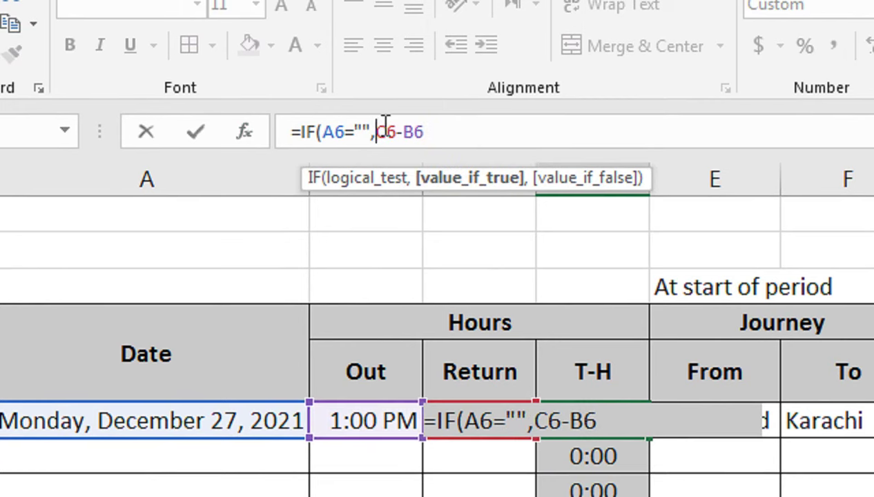
text("")
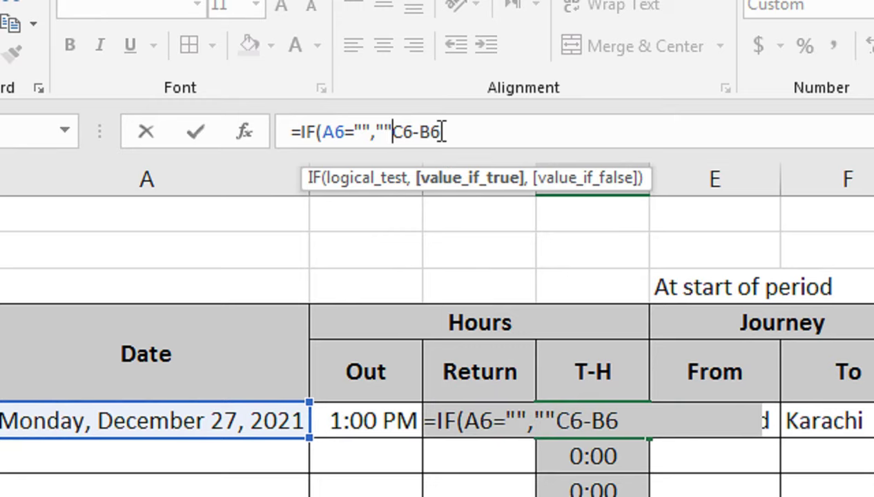
text(,)
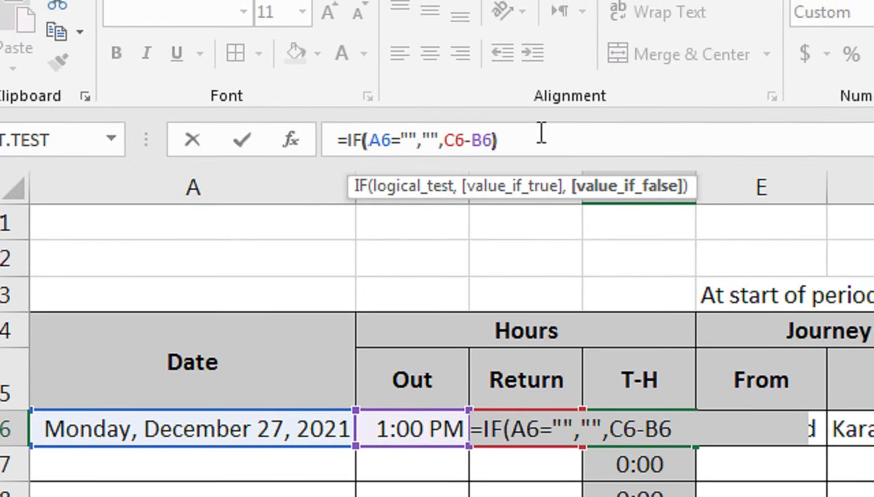
text())
key(Return)
click(687, 428)
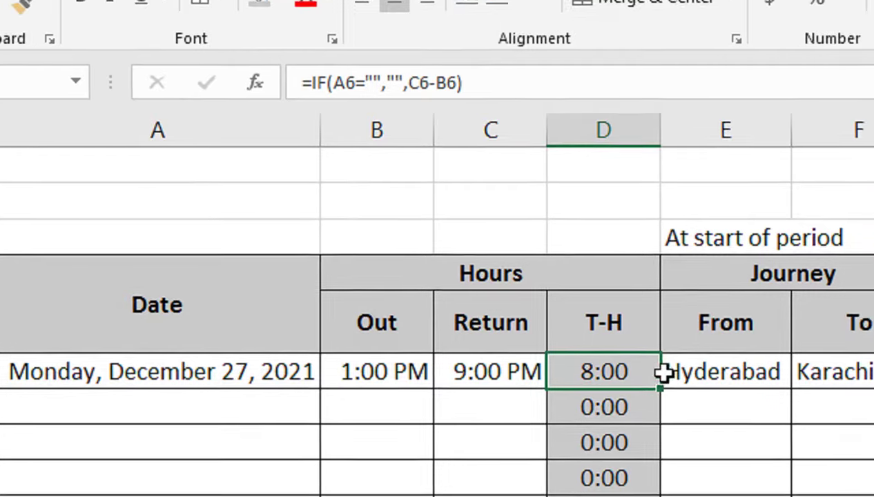
Step: Fill the hours formula down to D15 and change I6 to =IF(A6="","",H6-G6)
drag(668, 391, 614, 378)
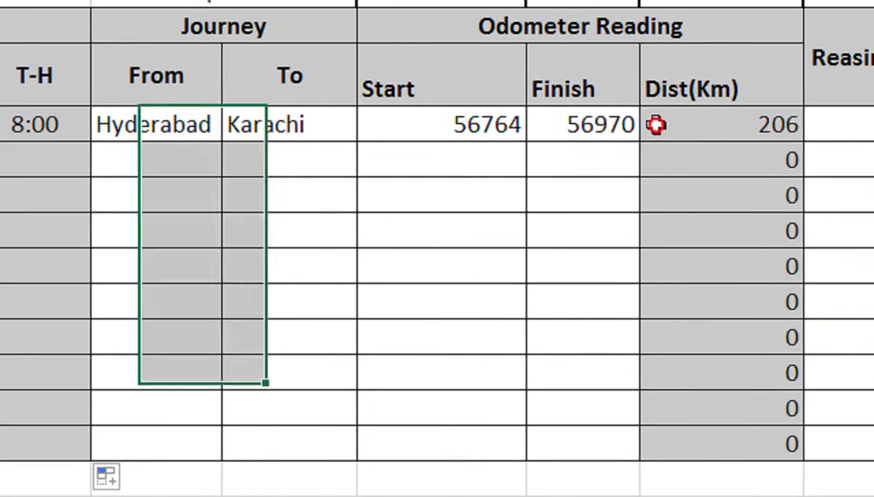
click(699, 116)
double_click(662, 125)
text(IF()
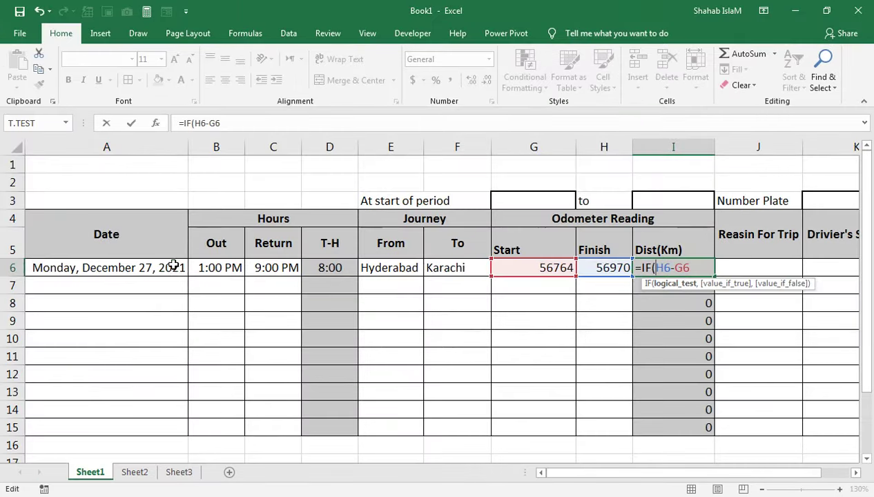
click(174, 266)
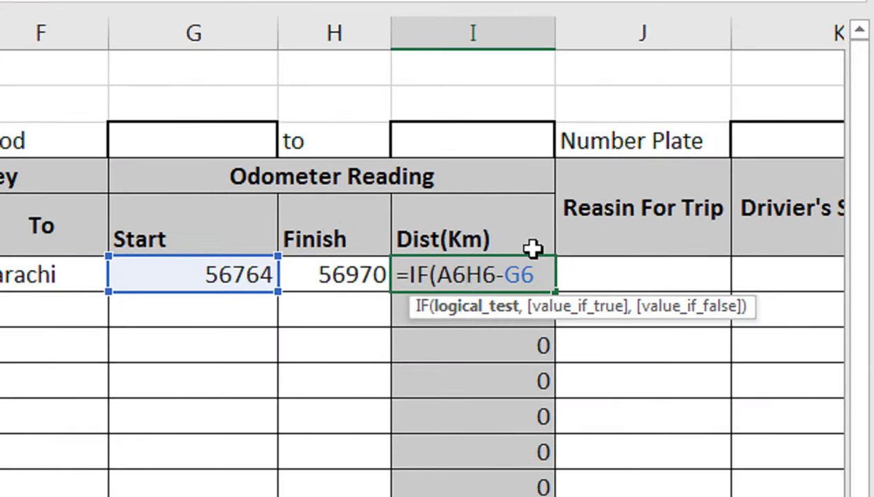
text(="",)
key(Left)
key(BackSpace)
key(Delete)
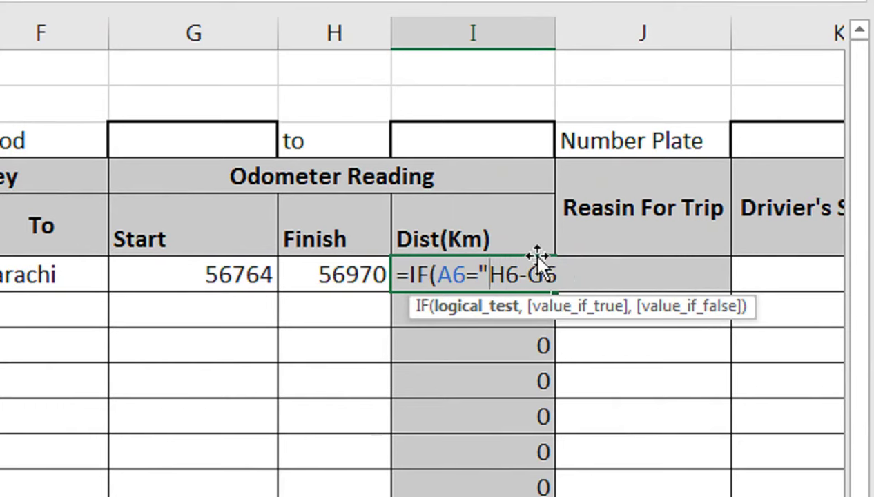
text(","",)
click(624, 275)
text())
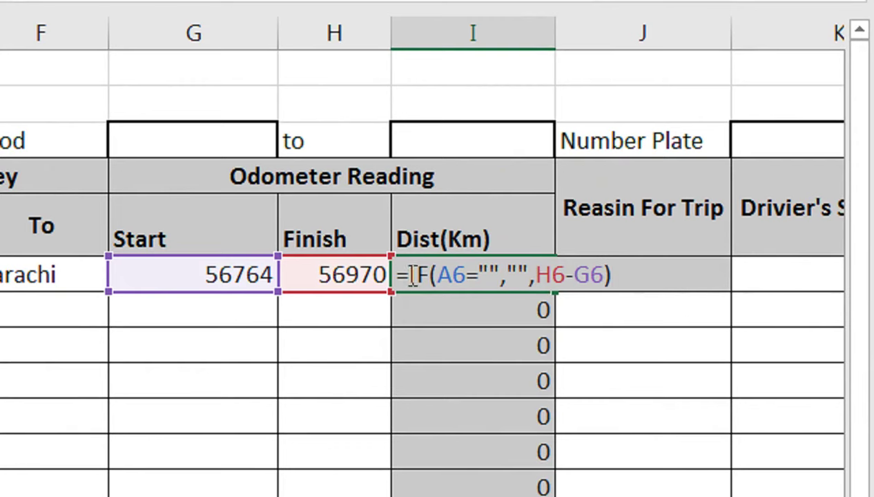
key(Return)
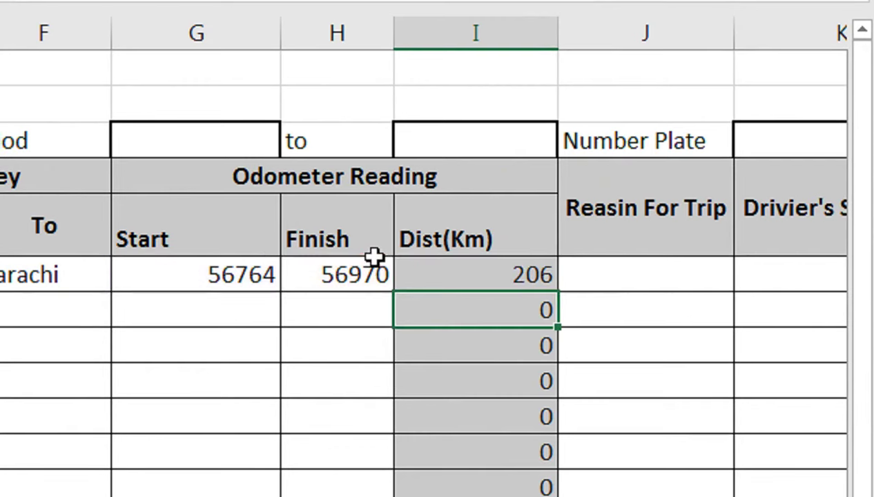
Step: Copy the new distance formula down through I15
click(552, 240)
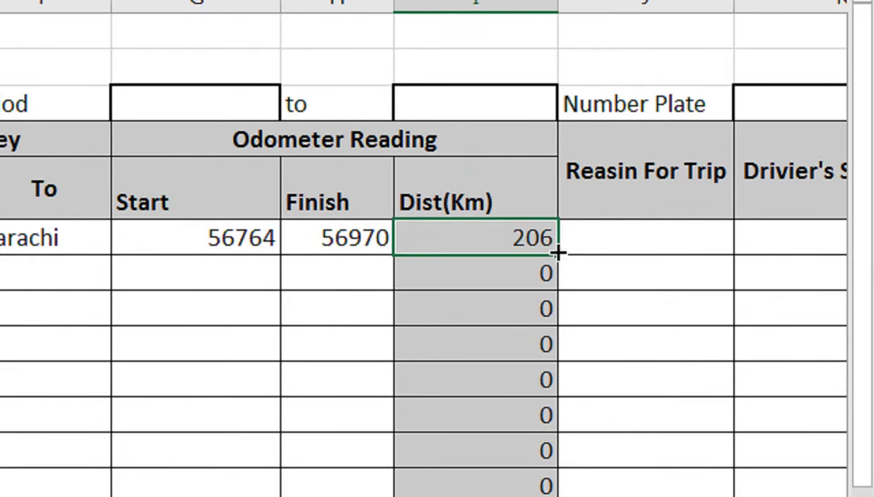
drag(558, 253, 560, 345)
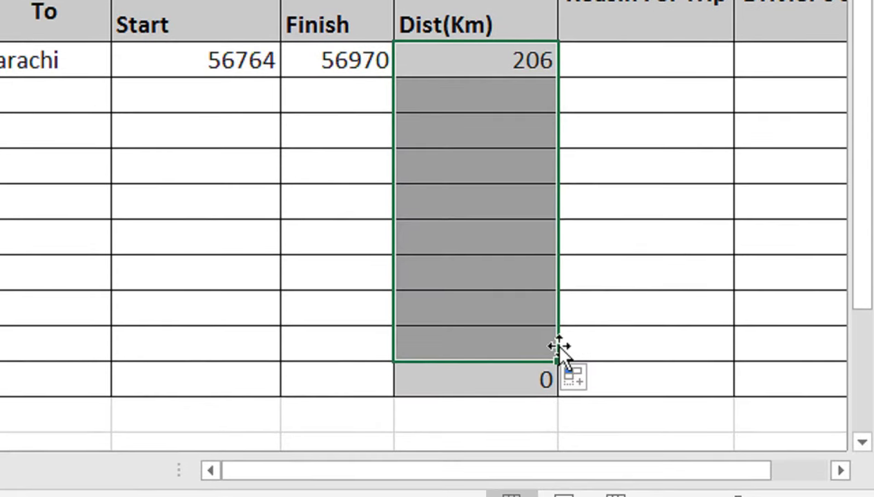
drag(559, 361, 559, 378)
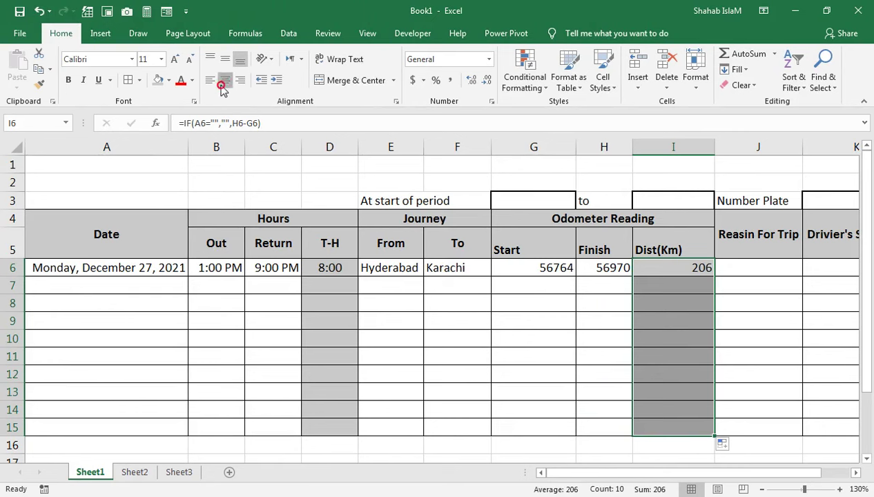
Step: Centre, bold and enlarge the 206 distance, and enlarge the 8:00 hours figure
click(225, 81)
click(69, 80)
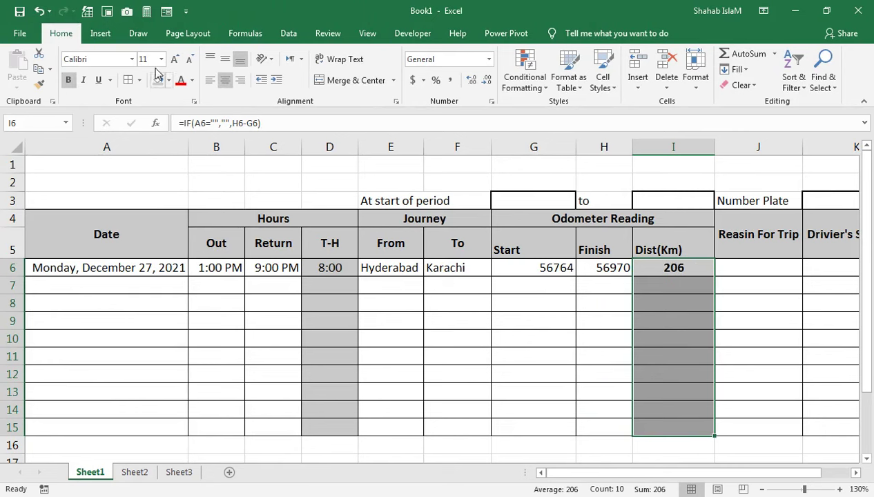
click(174, 60)
click(173, 59)
drag(343, 273, 314, 450)
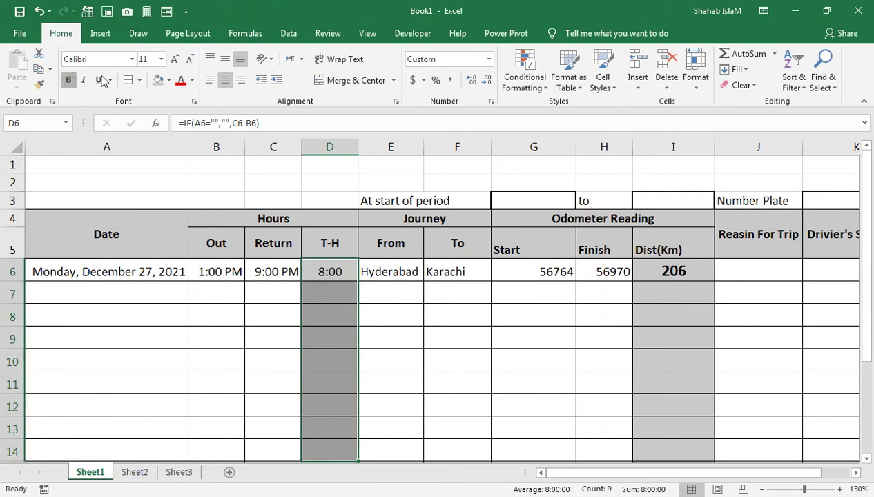
click(176, 59)
click(176, 59)
click(687, 271)
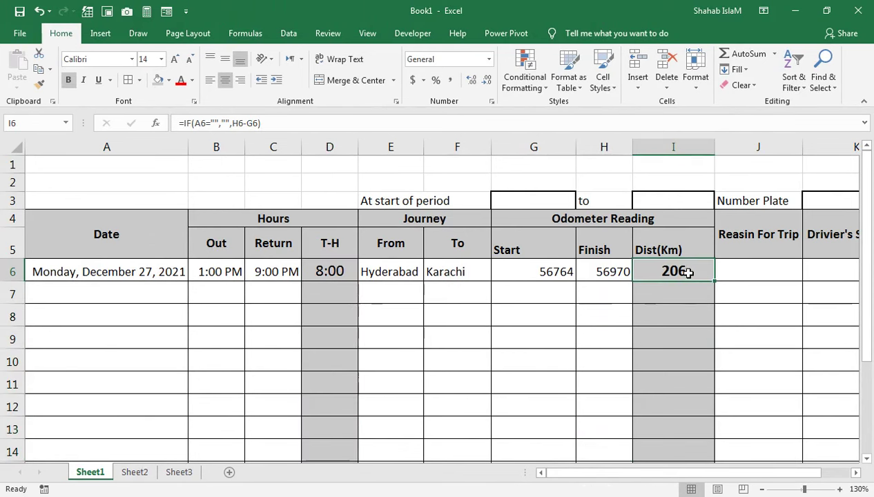
click(342, 269)
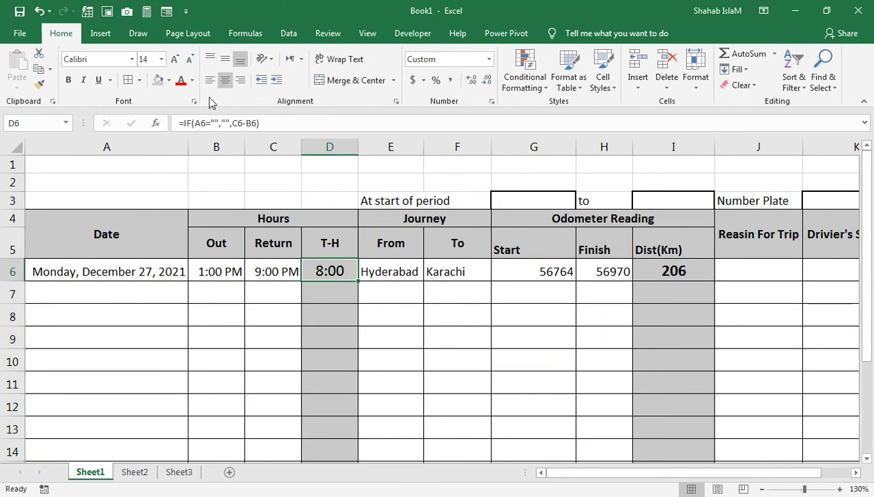
Step: Enter 'Business Trip' as the reason for trip in row 6
click(732, 273)
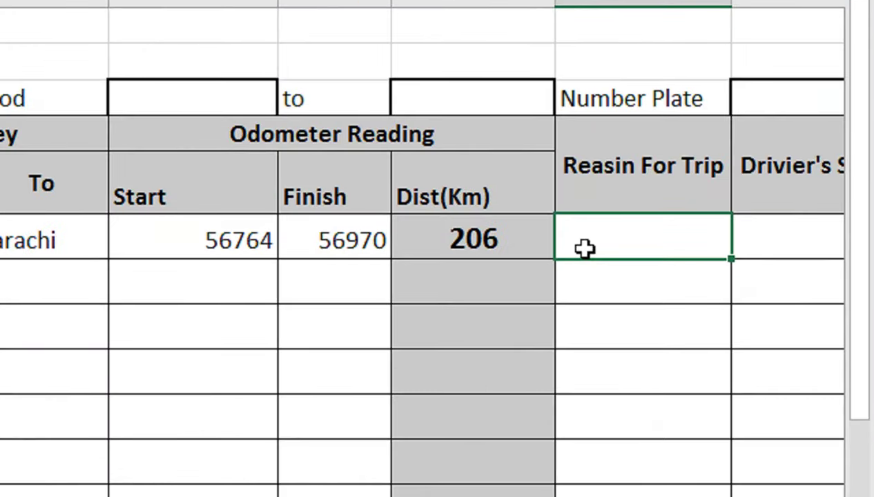
text(Business Trip)
key(Return)
click(611, 217)
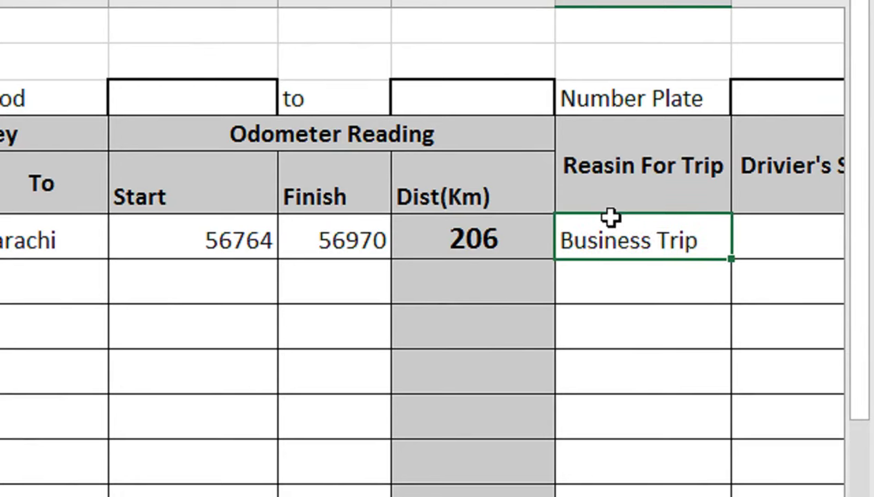
click(610, 217)
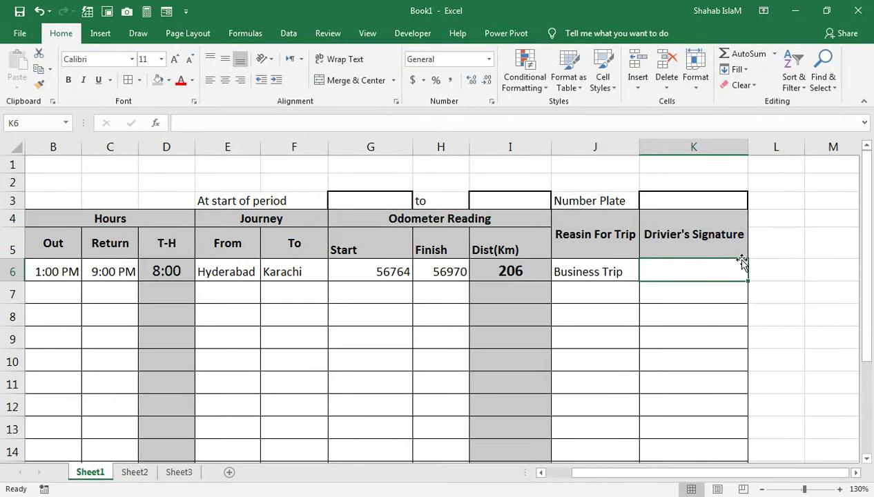
mouse_move(741, 168)
mouse_down()
mouse_move(3, 166)
mouse_move(6, 182)
mouse_up()
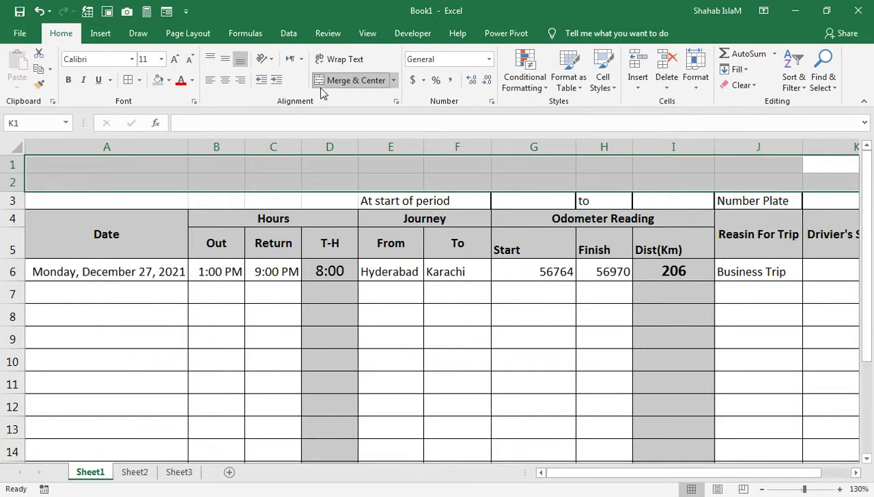
Step: Merge the top rows into a title cell reading 'Vehicle expense Logbook'
click(321, 88)
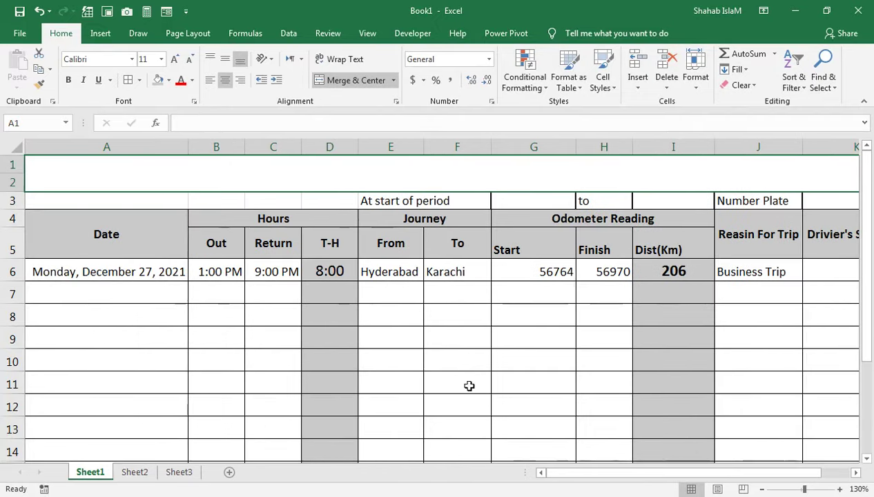
click(254, 337)
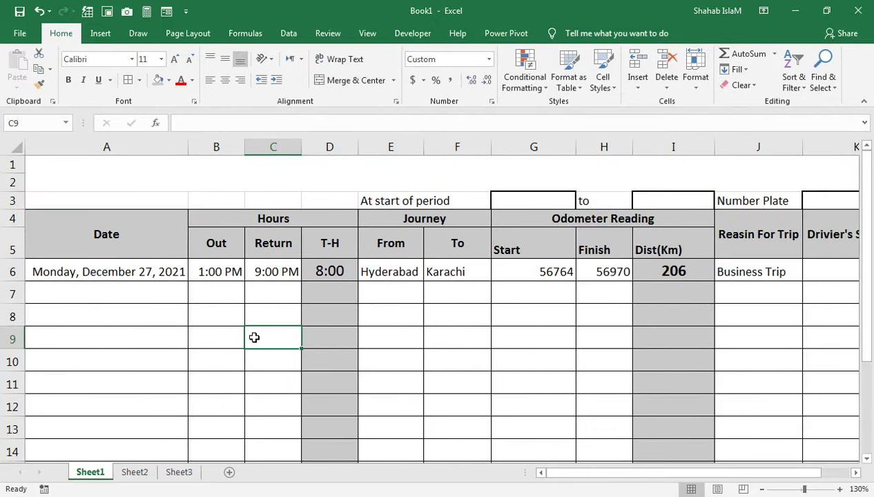
key(ctrl+c)
click(245, 179)
text(Vehicle expense Logbook)
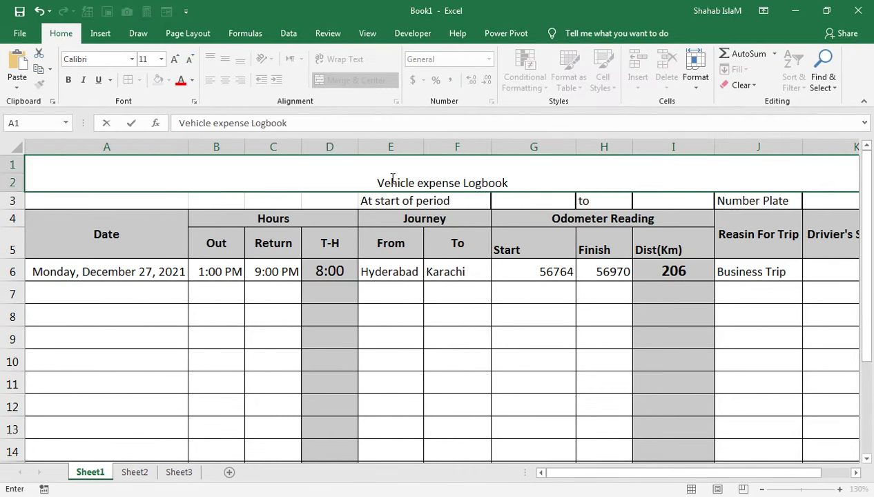
drag(533, 183, 377, 183)
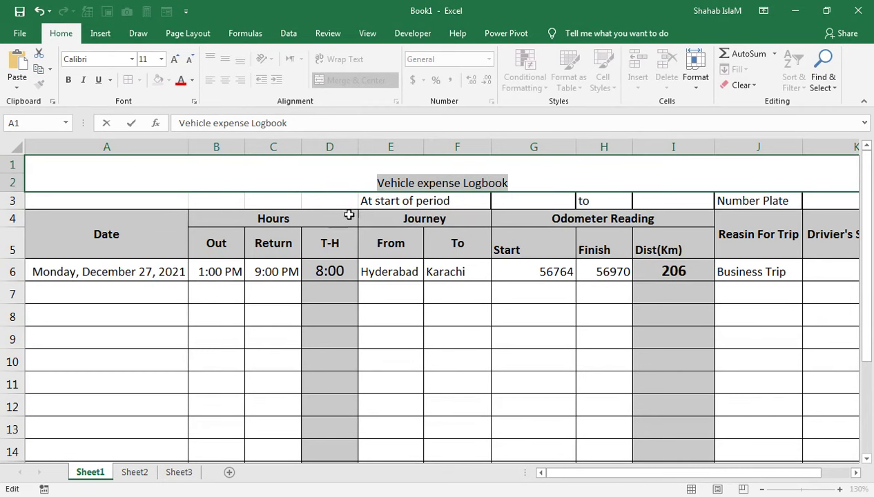
click(382, 235)
click(398, 172)
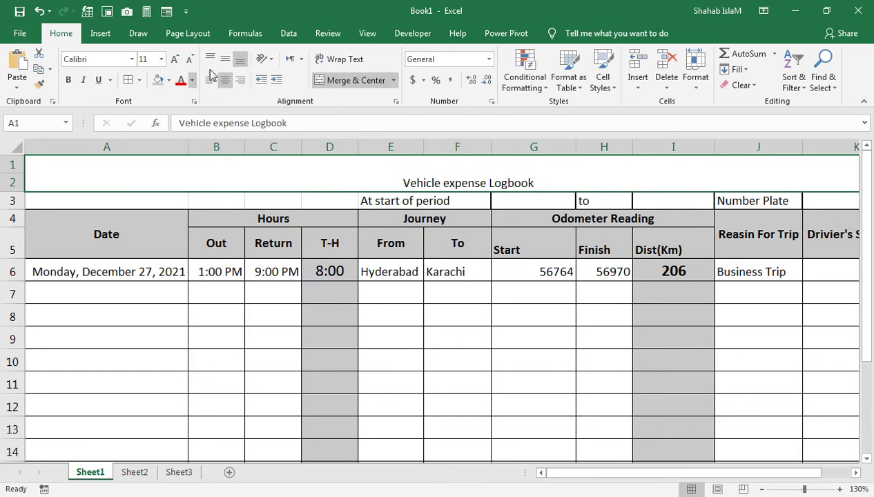
Step: Enlarge the title to 24 pt and correct it to 'Vehicle Expense Logbook'
click(175, 59)
click(175, 58)
click(175, 59)
click(174, 59)
click(175, 59)
click(175, 58)
click(174, 58)
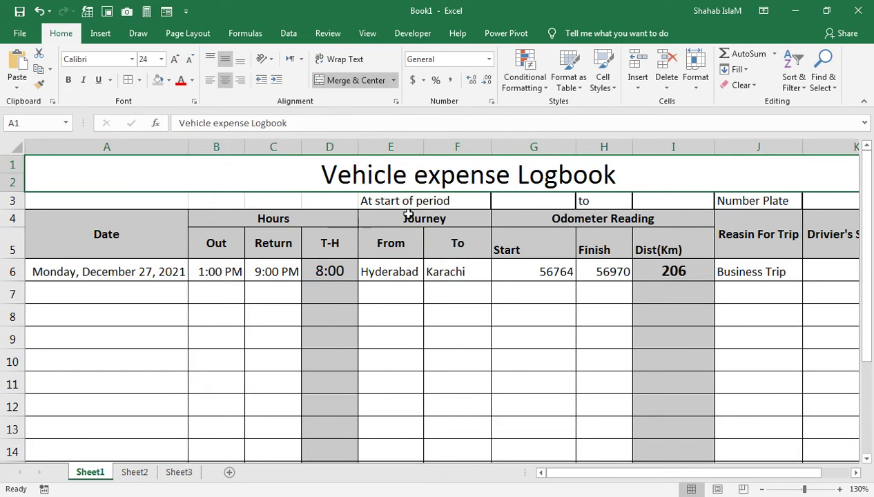
double_click(421, 174)
drag(399, 176, 388, 177)
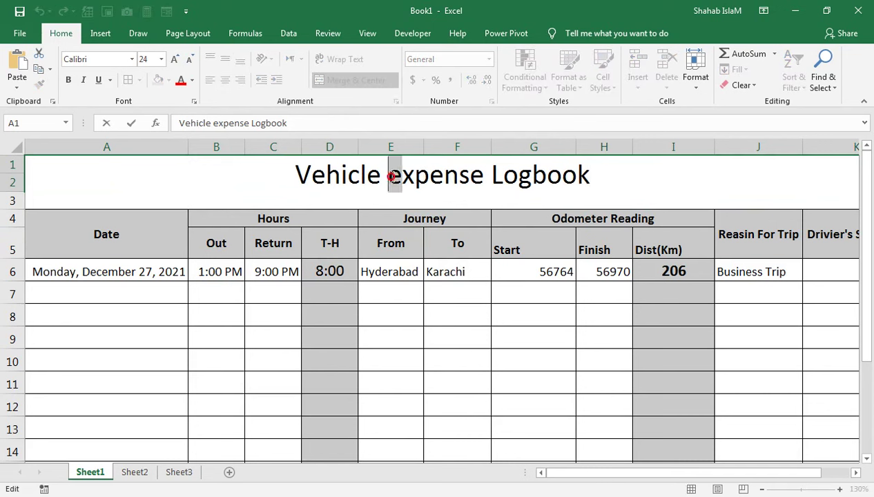
text(E)
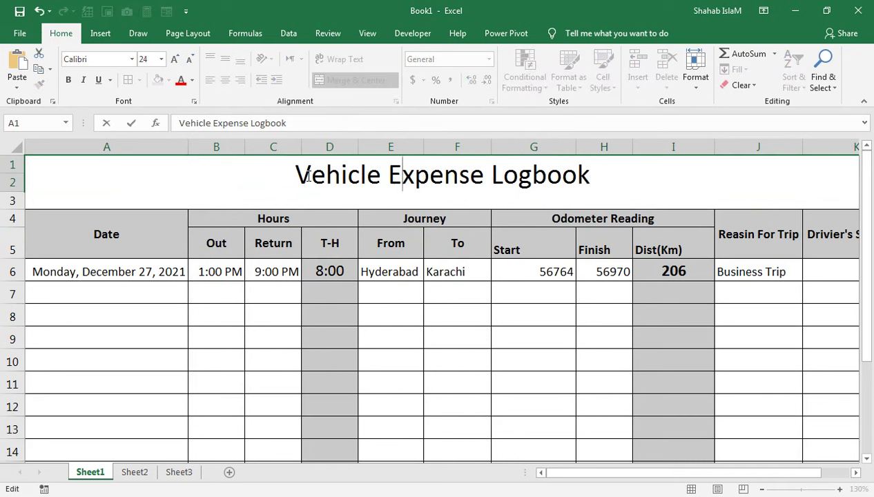
click(474, 297)
Step: Make the title bold with white text on a dark navy fill
click(385, 174)
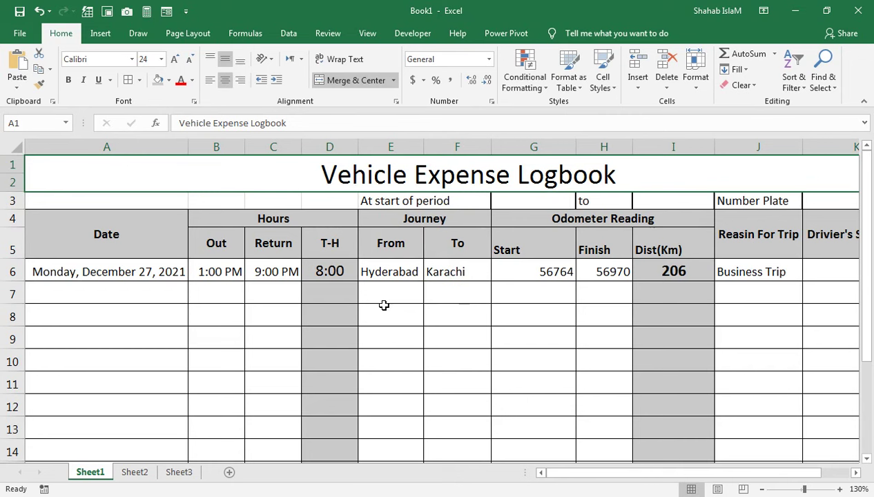
click(158, 80)
click(68, 81)
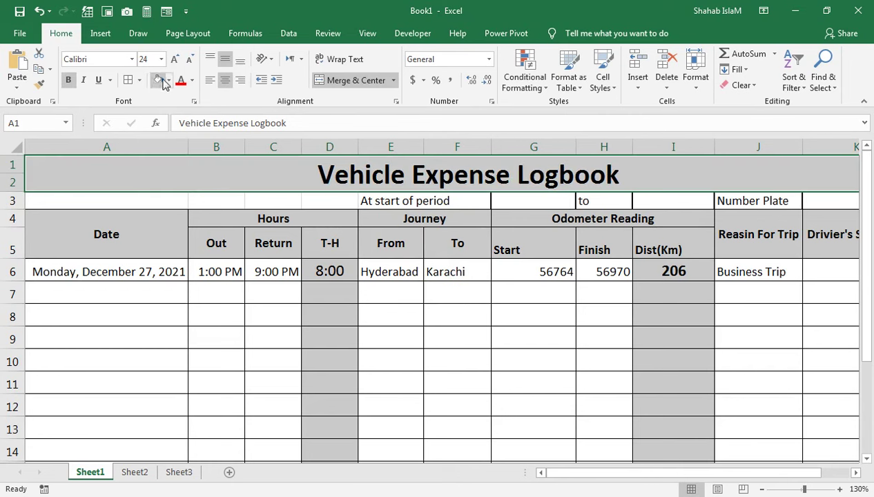
click(169, 80)
click(250, 187)
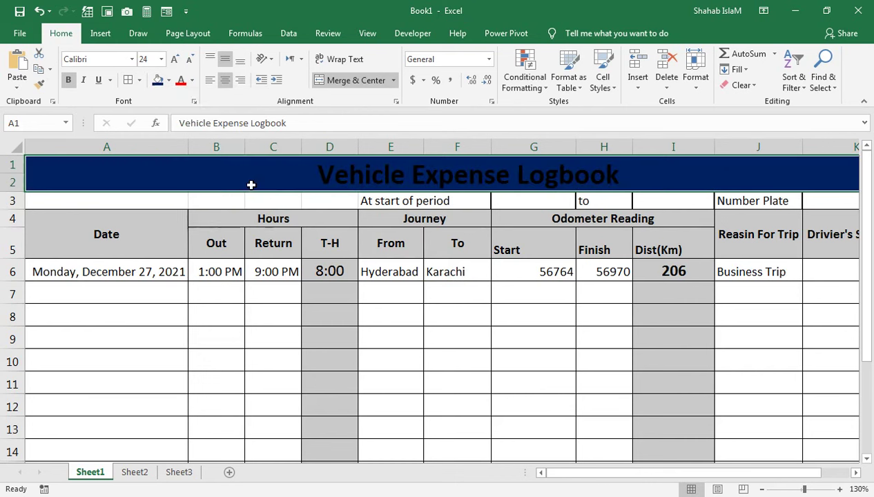
click(192, 80)
click(190, 129)
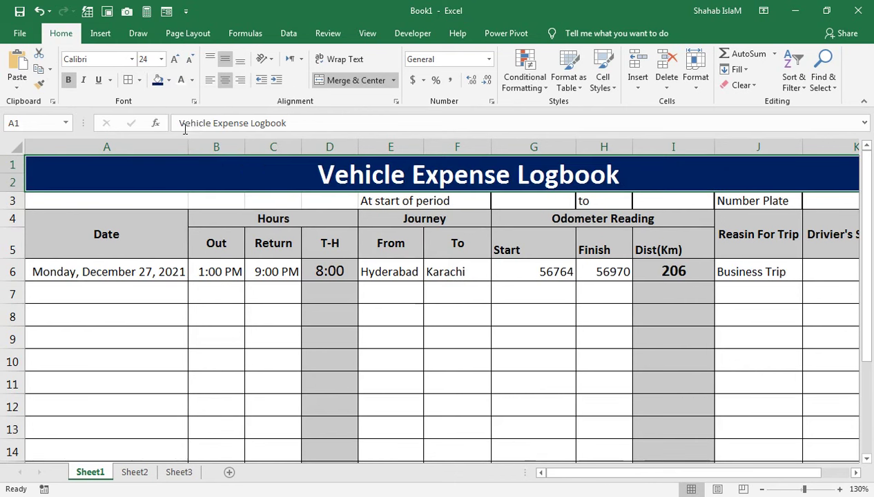
Step: Make title rows 1–2 taller and give row 3 a light shaded fill
drag(15, 164, 17, 207)
mouse_move(114, 218)
mouse_down()
mouse_move(515, 237)
mouse_move(821, 216)
mouse_up()
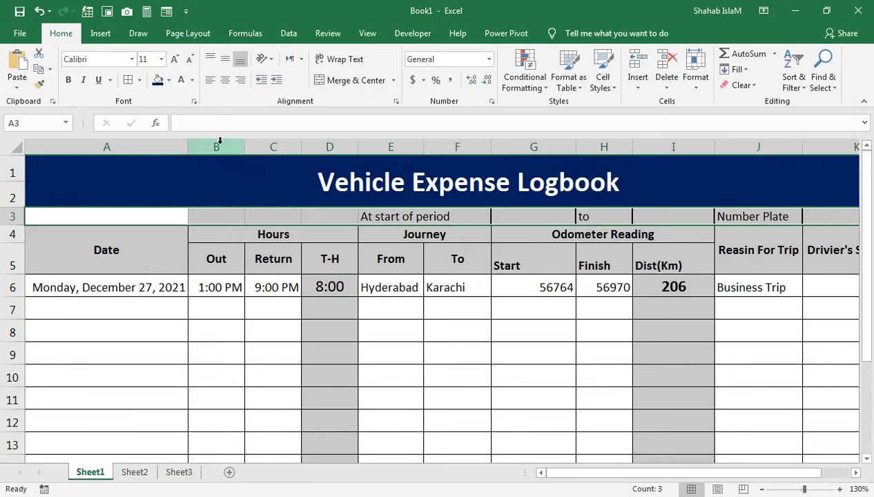
click(169, 80)
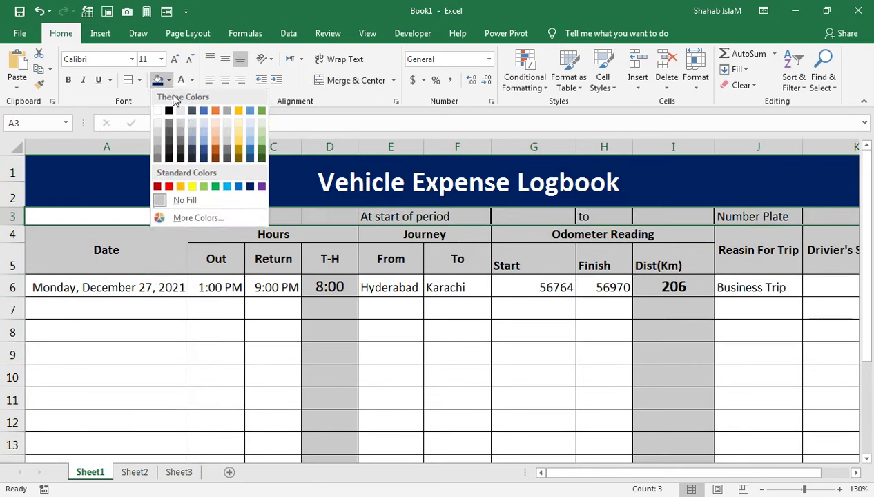
click(197, 122)
Step: Raise the title font to 48 and heighten the title band
click(383, 183)
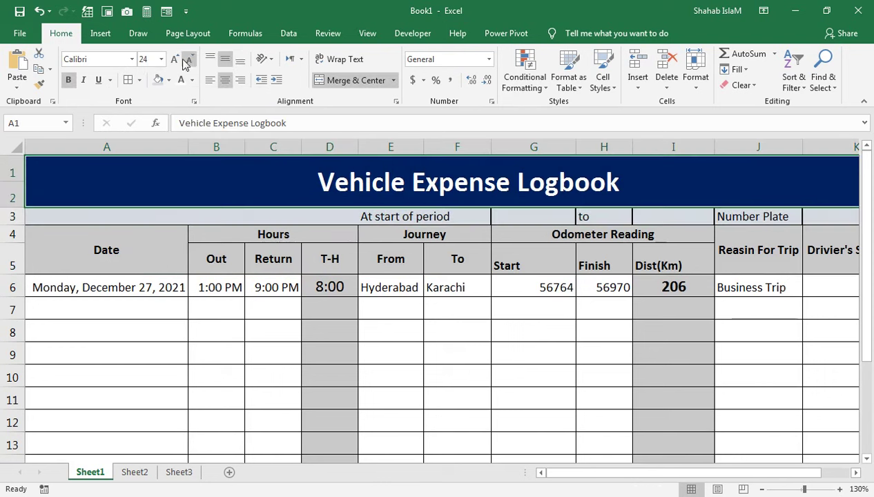
click(175, 60)
click(174, 60)
click(175, 59)
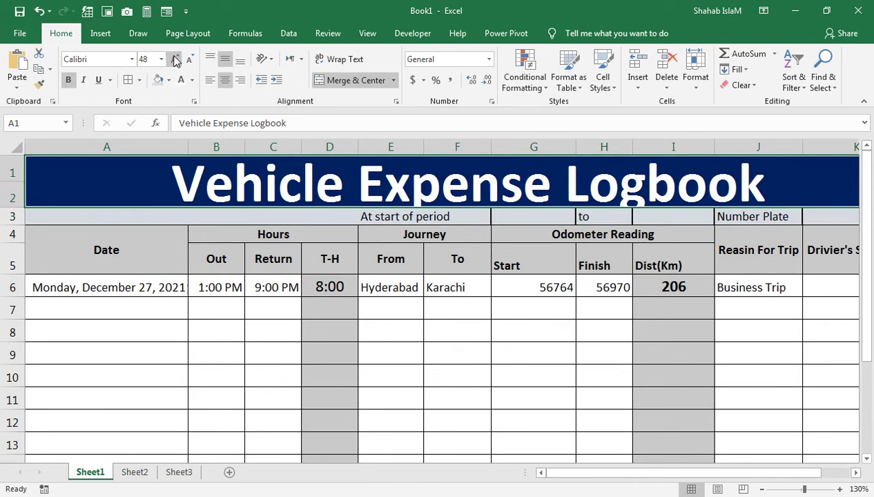
drag(12, 176, 15, 208)
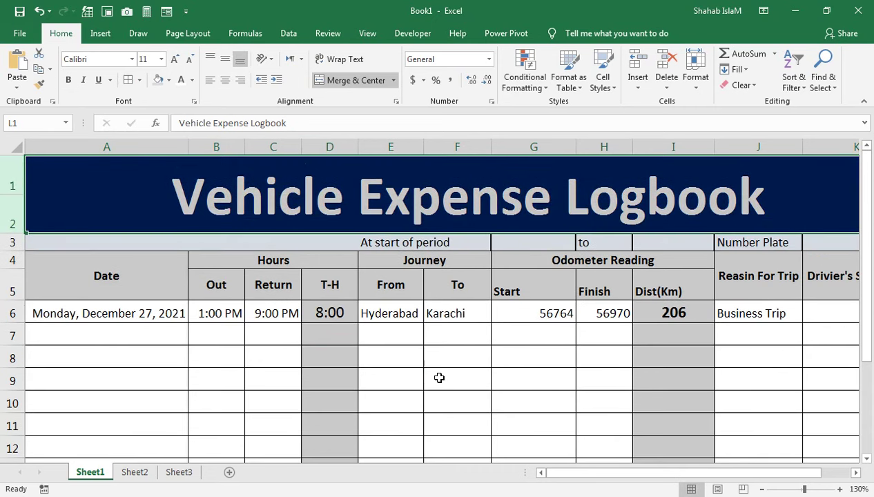
click(407, 366)
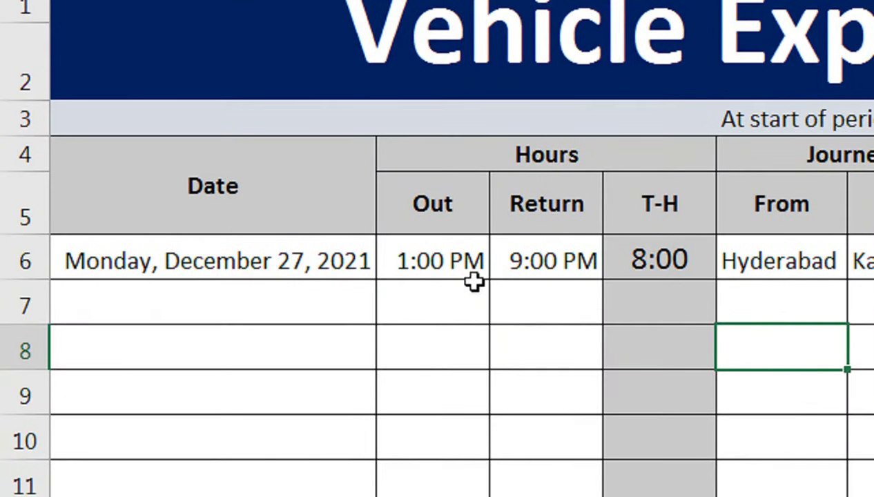
Step: Enter =A6+1 as row 7's date and fill the 1:00 PM–9:00 PM times down
click(291, 299)
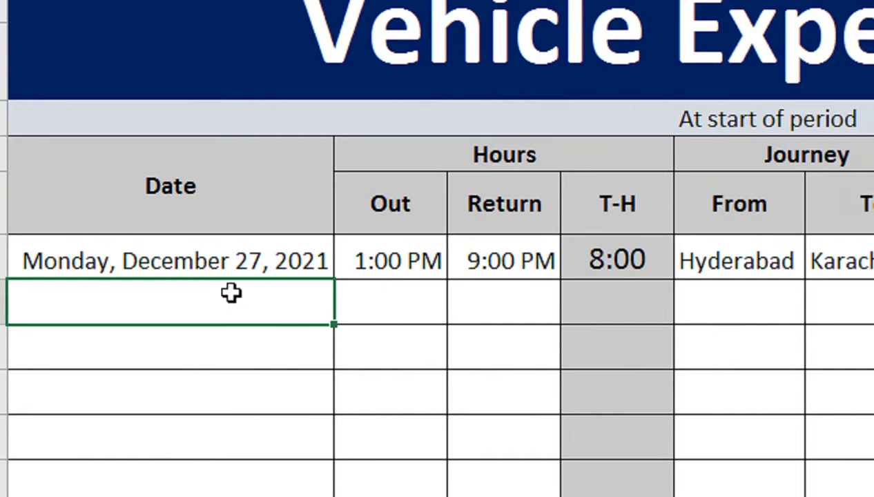
click(211, 253)
click(191, 293)
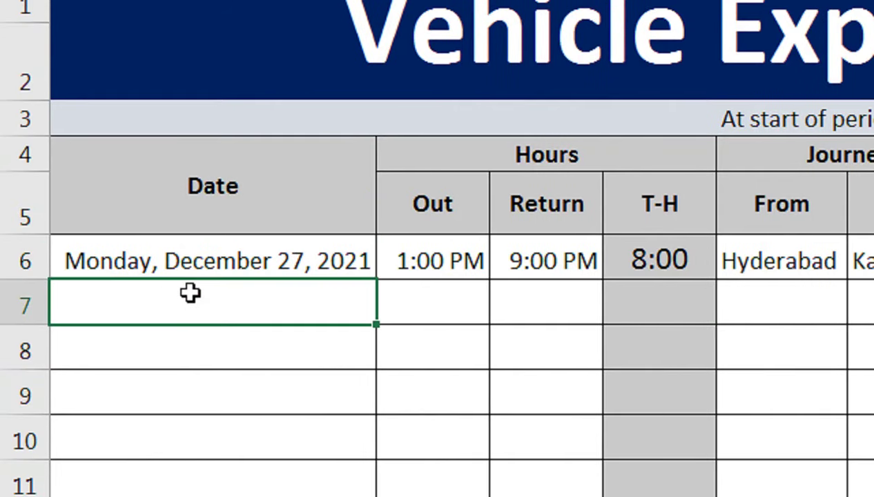
text(=A6+1)
key(Return)
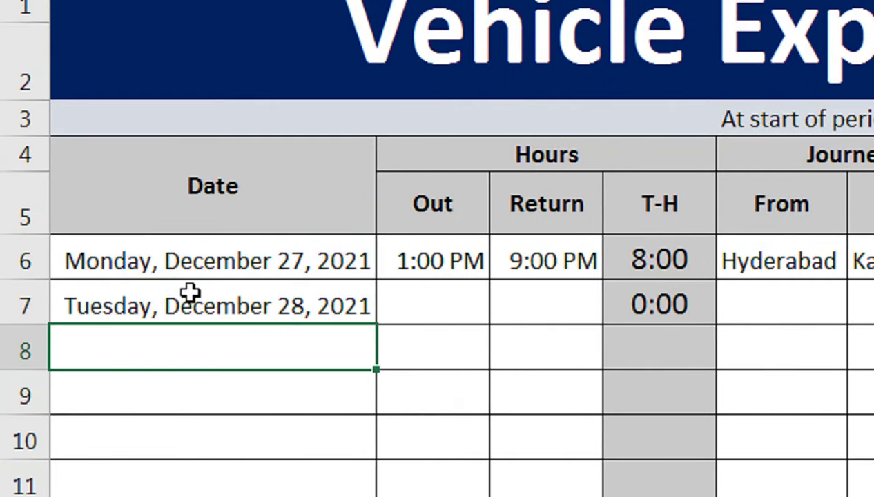
click(462, 301)
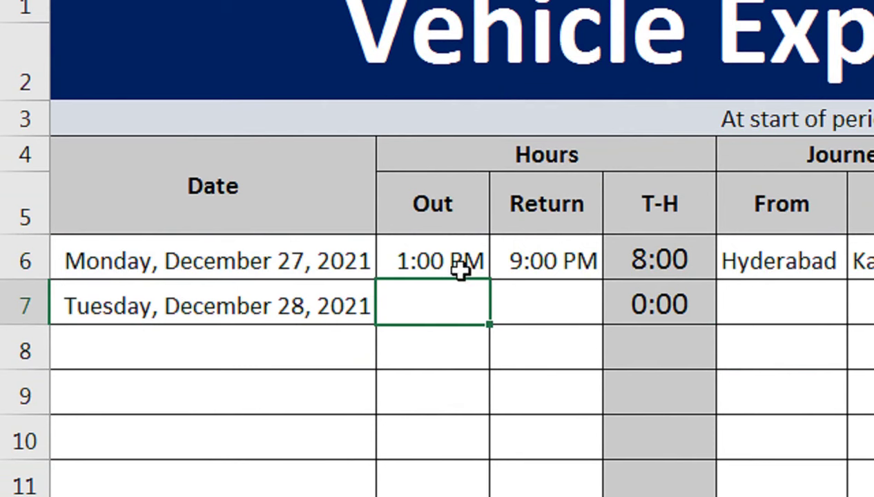
drag(461, 271, 509, 286)
key(ctrl+d)
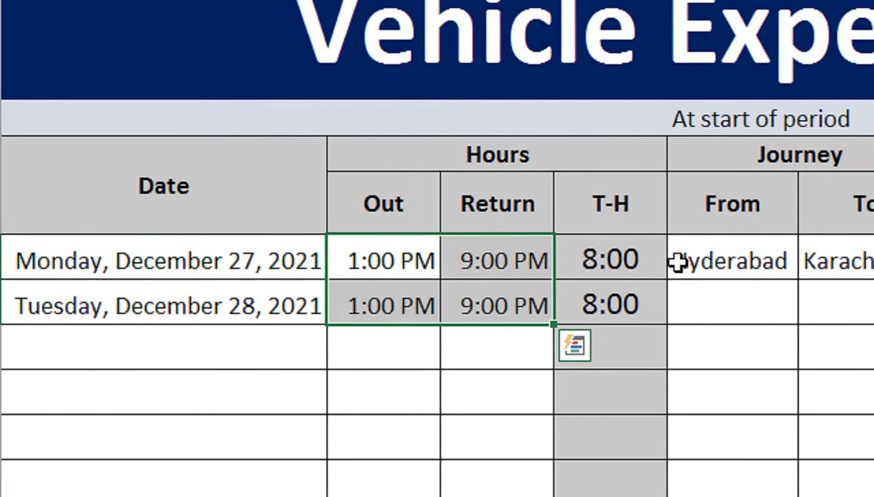
Step: Enter Sehwan as the From place and Karachi as the To place for row 7
click(623, 299)
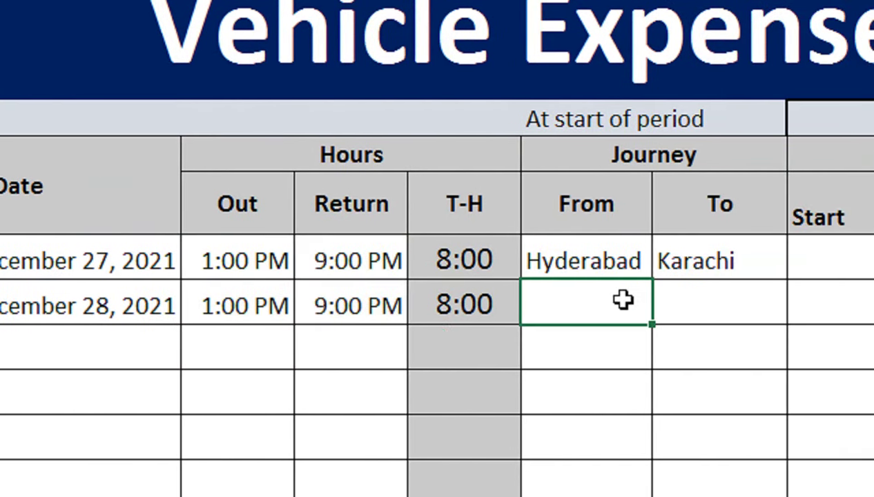
text(Se)
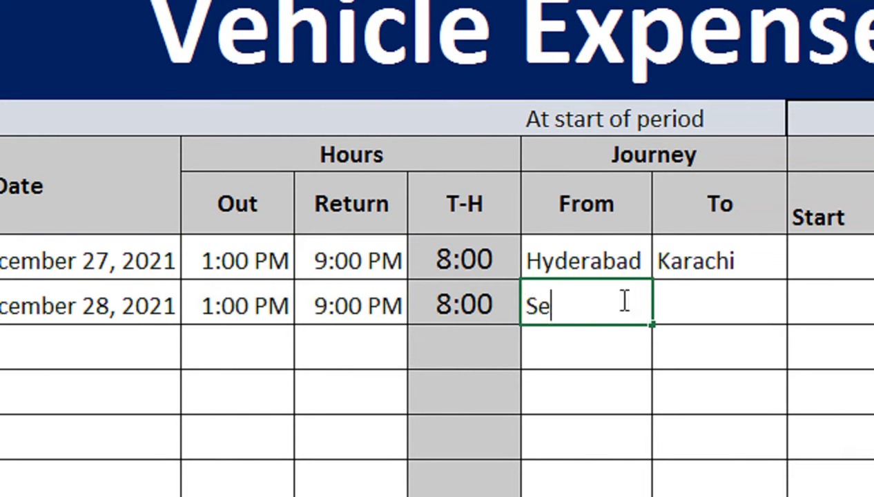
text(hwan)
key(Tab)
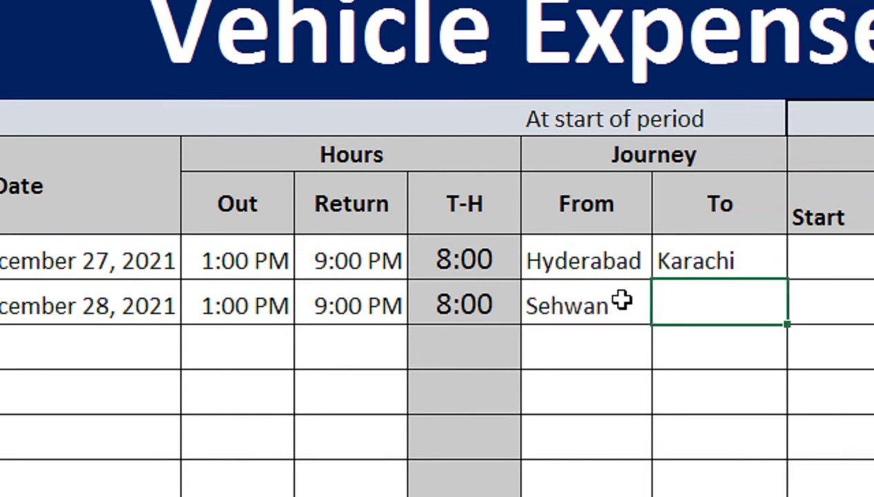
text(Karachi)
key(Return)
key(Up)
key(Up)
scroll(687, 319, right, 3)
Step: Link row 7's start odometer to H6 and enter a 57500 finish reading
click(484, 314)
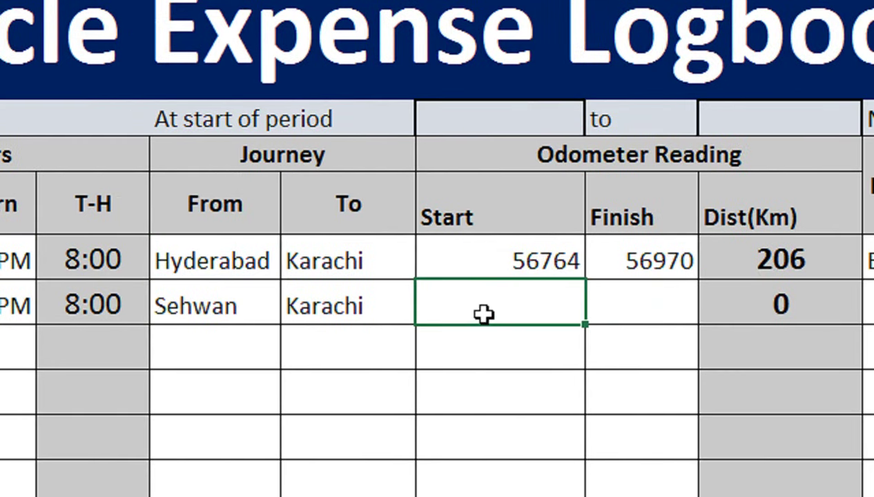
text(=)
key(Up)
key(Right)
text(+)
key(Return)
key(Up)
key(Right)
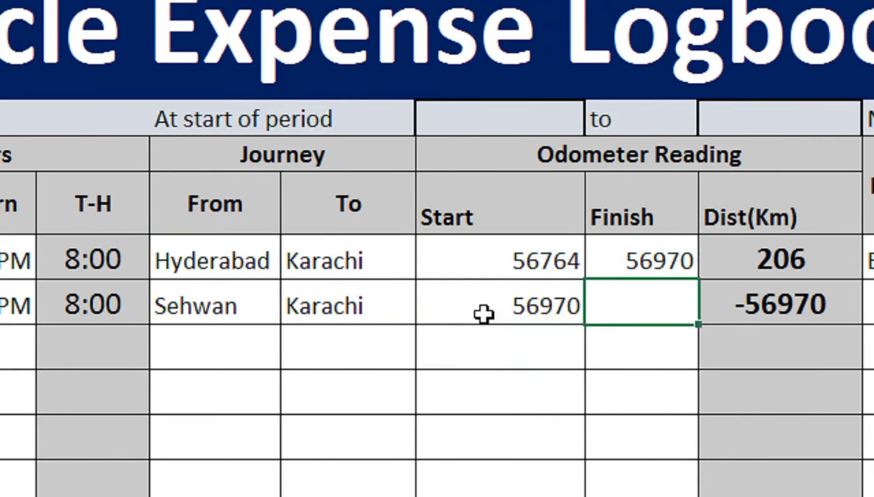
text(57500)
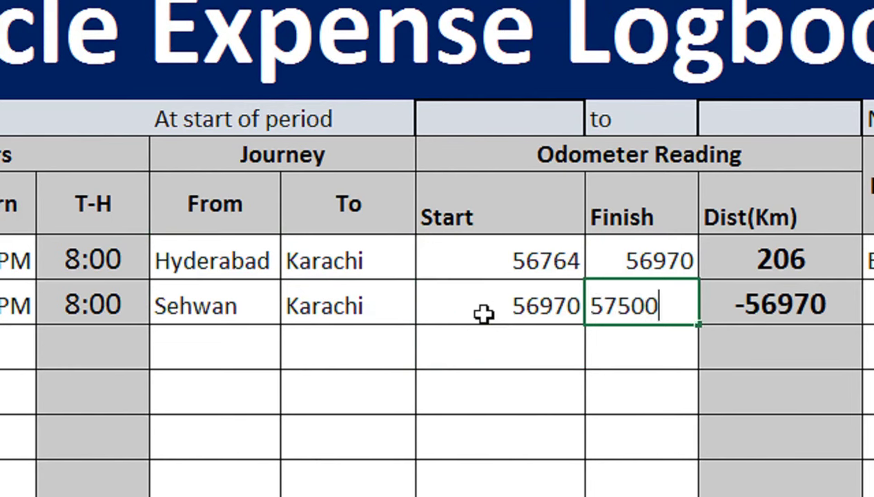
key(Return)
key(Up)
key(Right)
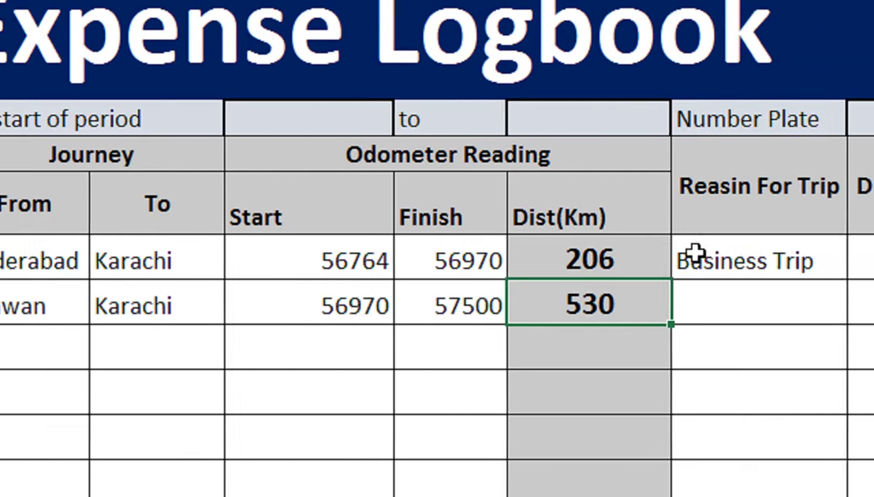
Step: Copy 'Business Trip' down into row 7's reason cell
click(656, 275)
key(ctrl+c)
click(657, 302)
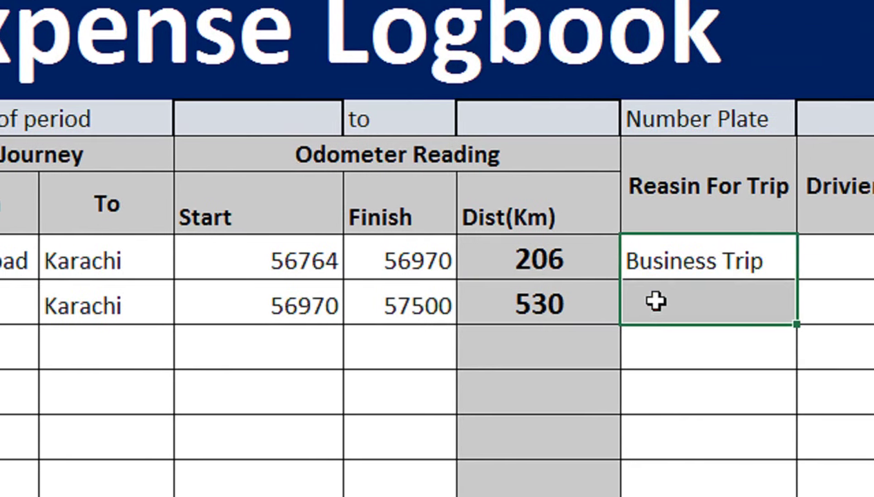
key(ctrl+v)
click(772, 244)
click(469, 292)
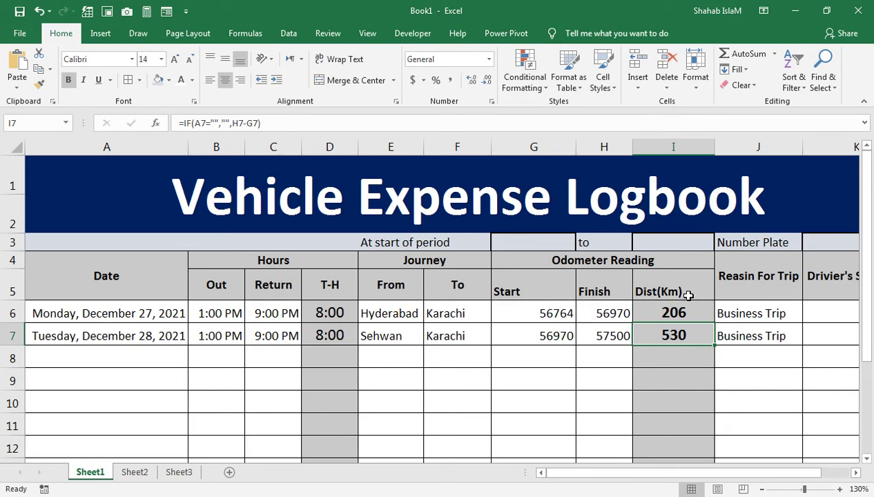
Step: Inspect the start-reading formula in G7
click(558, 326)
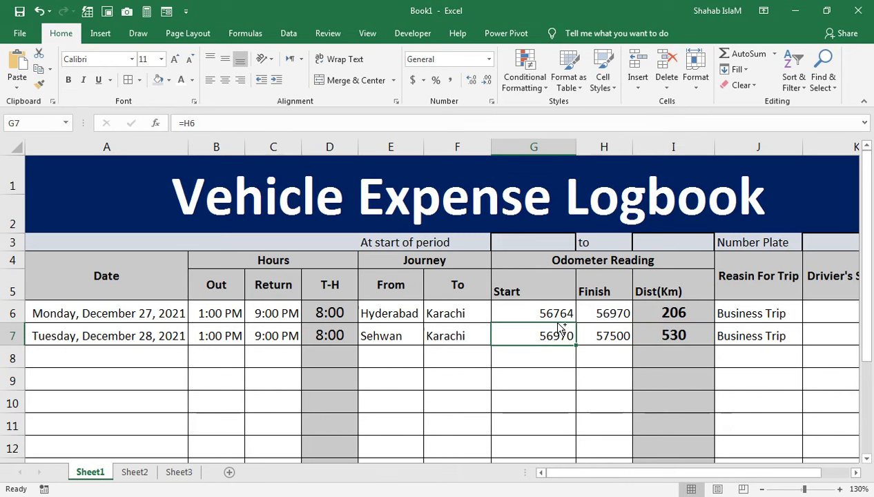